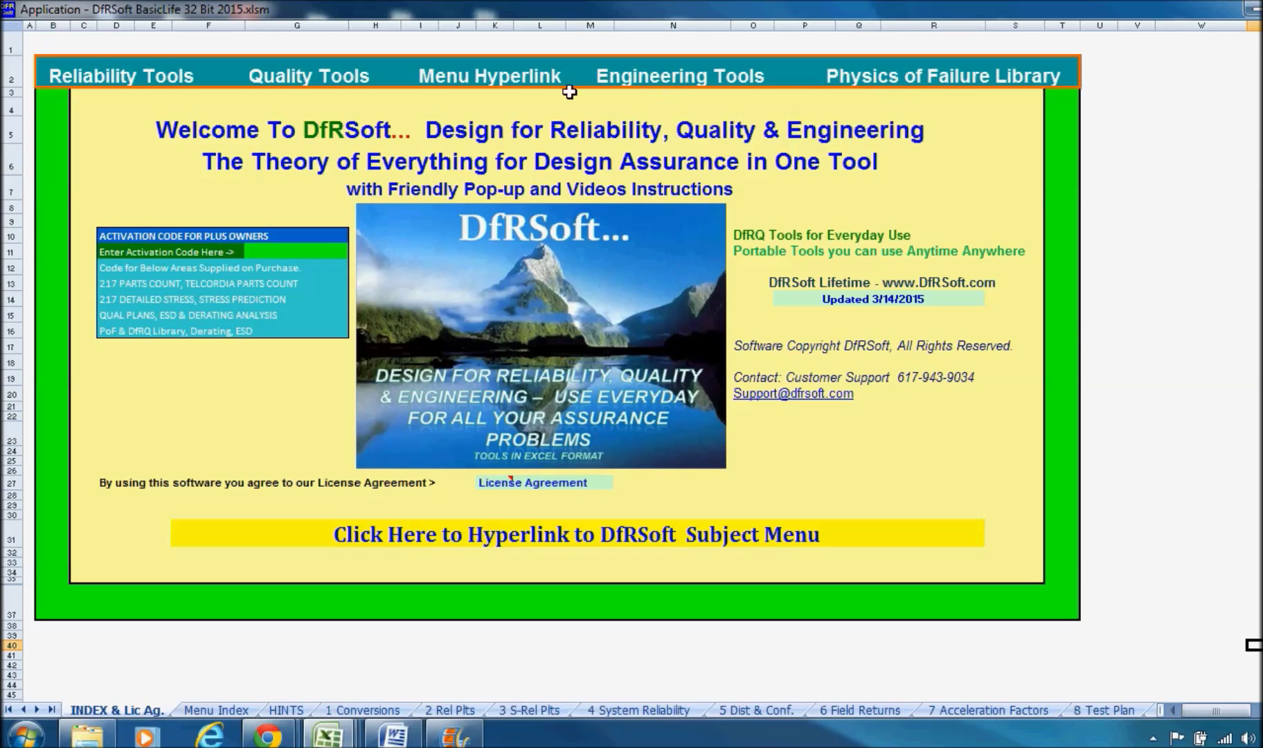
click(494, 85)
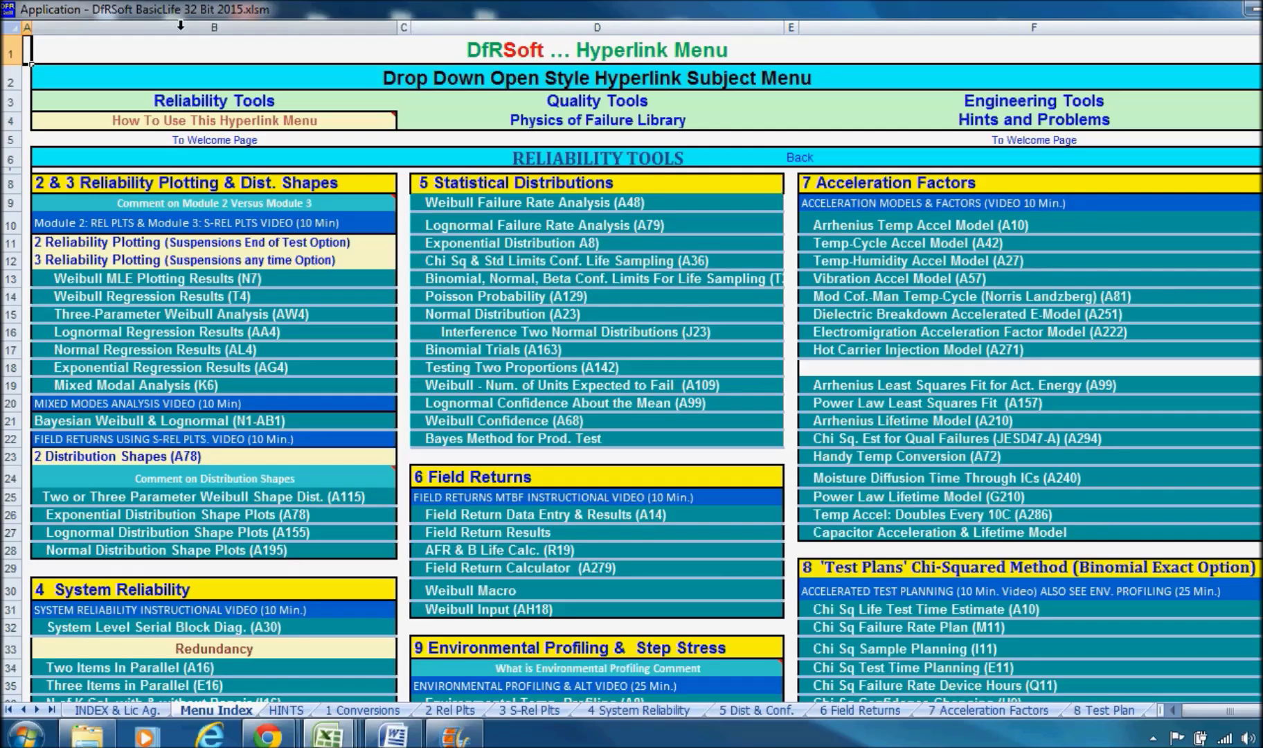
scroll(712, 304, down, 4)
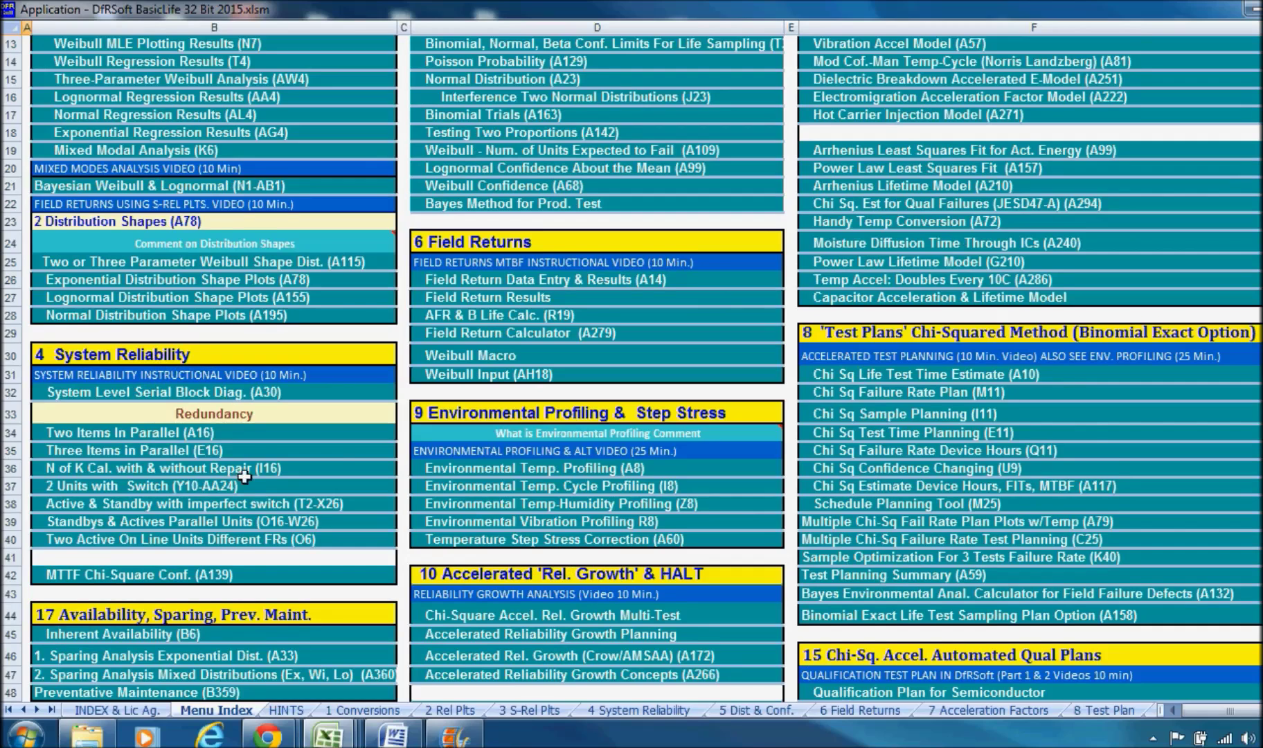
scroll(235, 478, down, 3)
scroll(247, 474, down, 1)
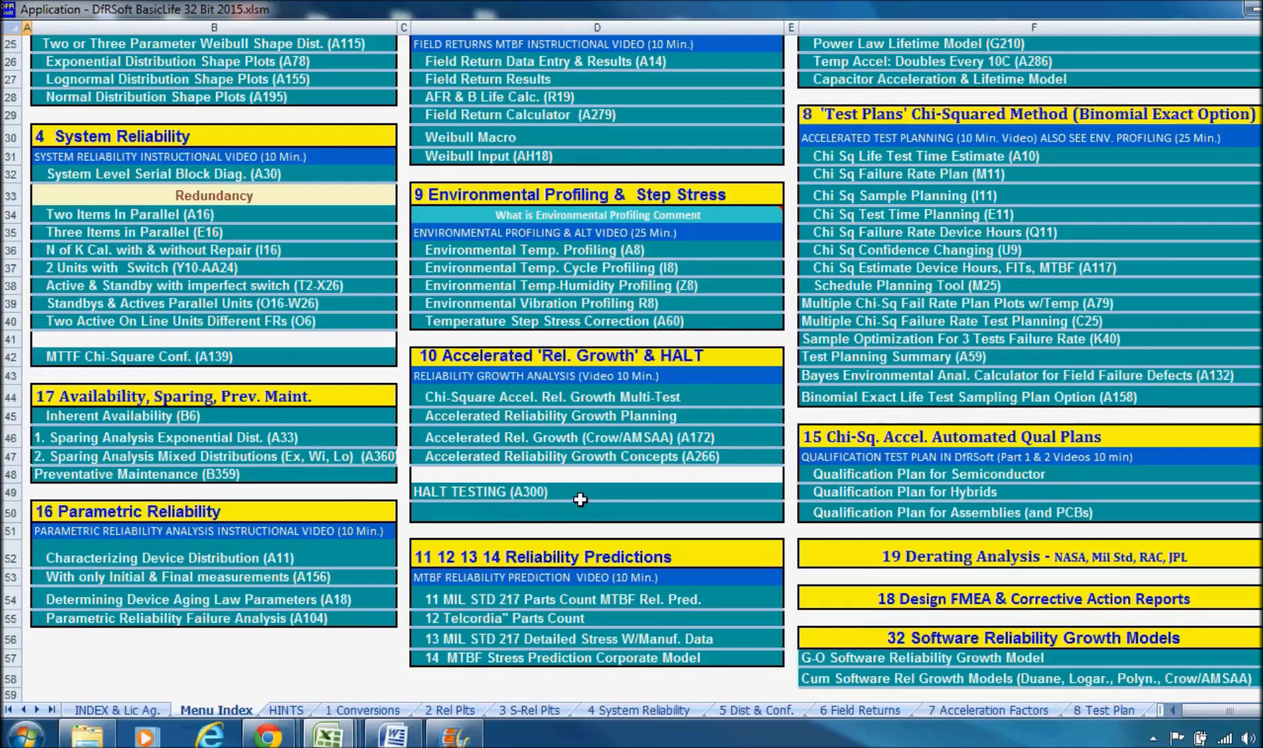
scroll(862, 482, up, 2)
scroll(861, 483, up, 6)
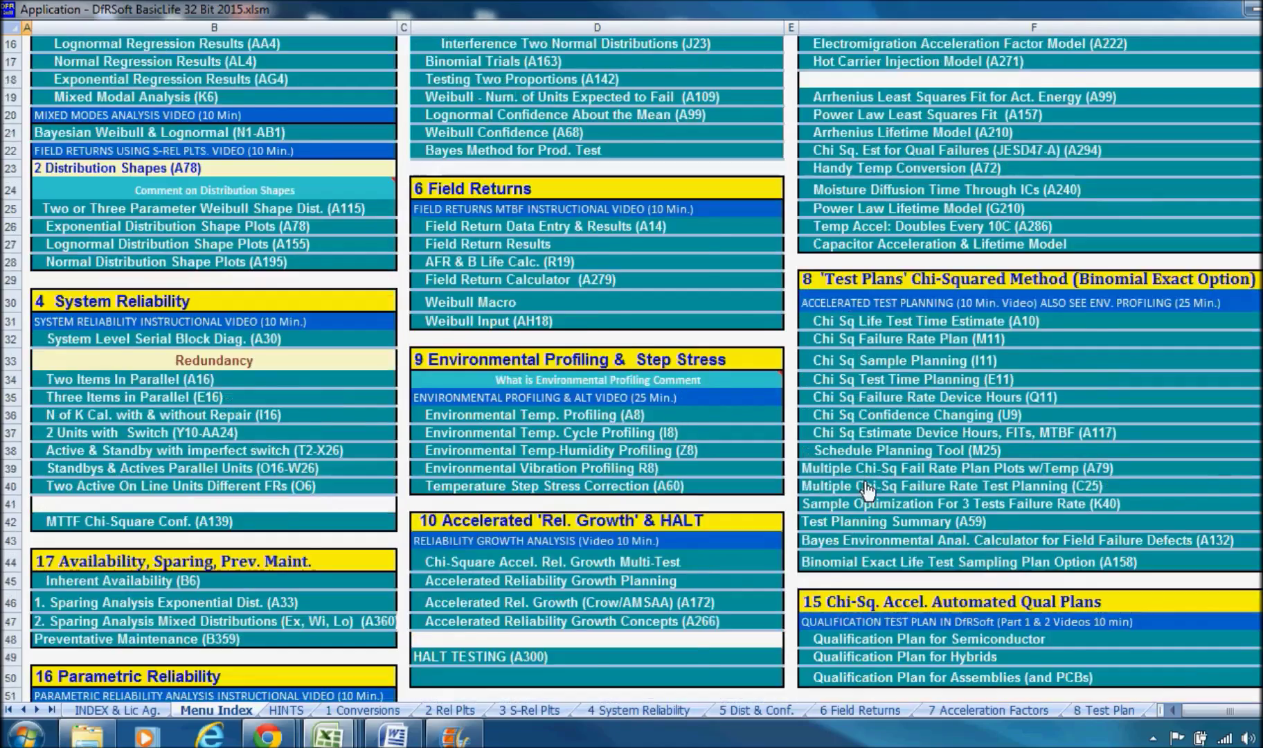
scroll(865, 489, down, 8)
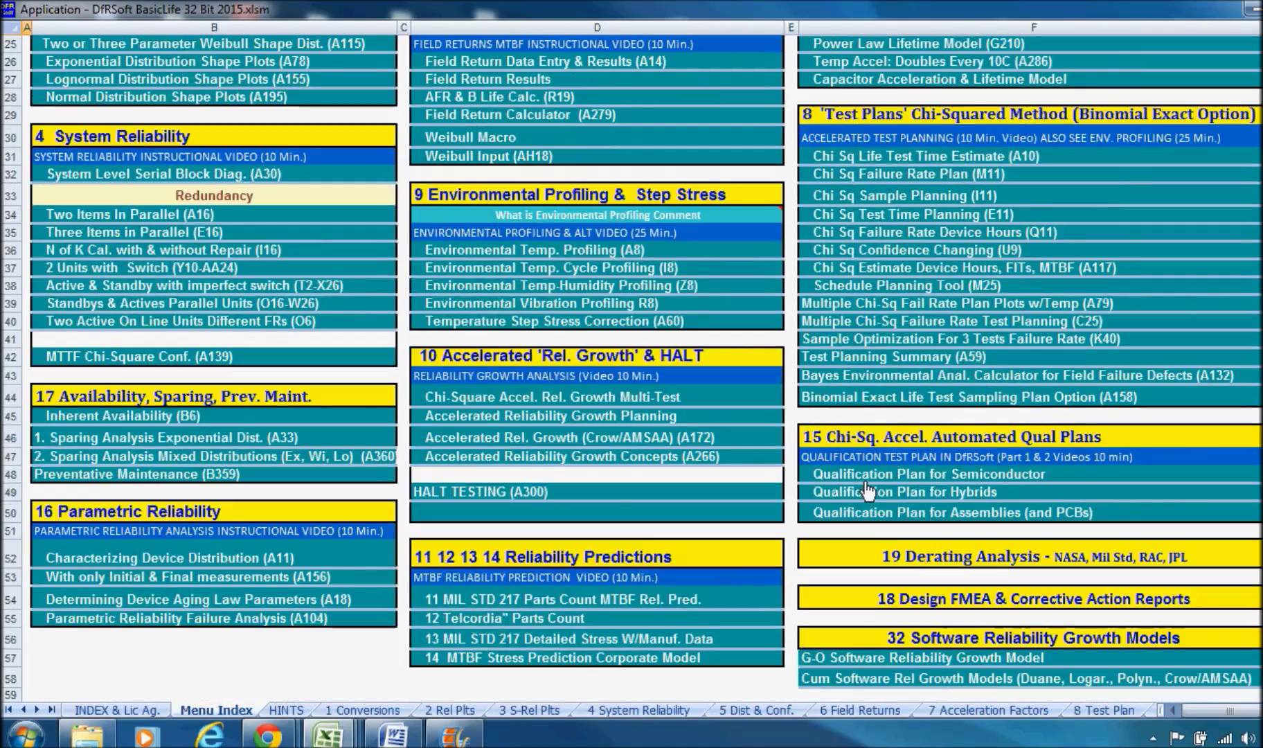
scroll(867, 485, down, 2)
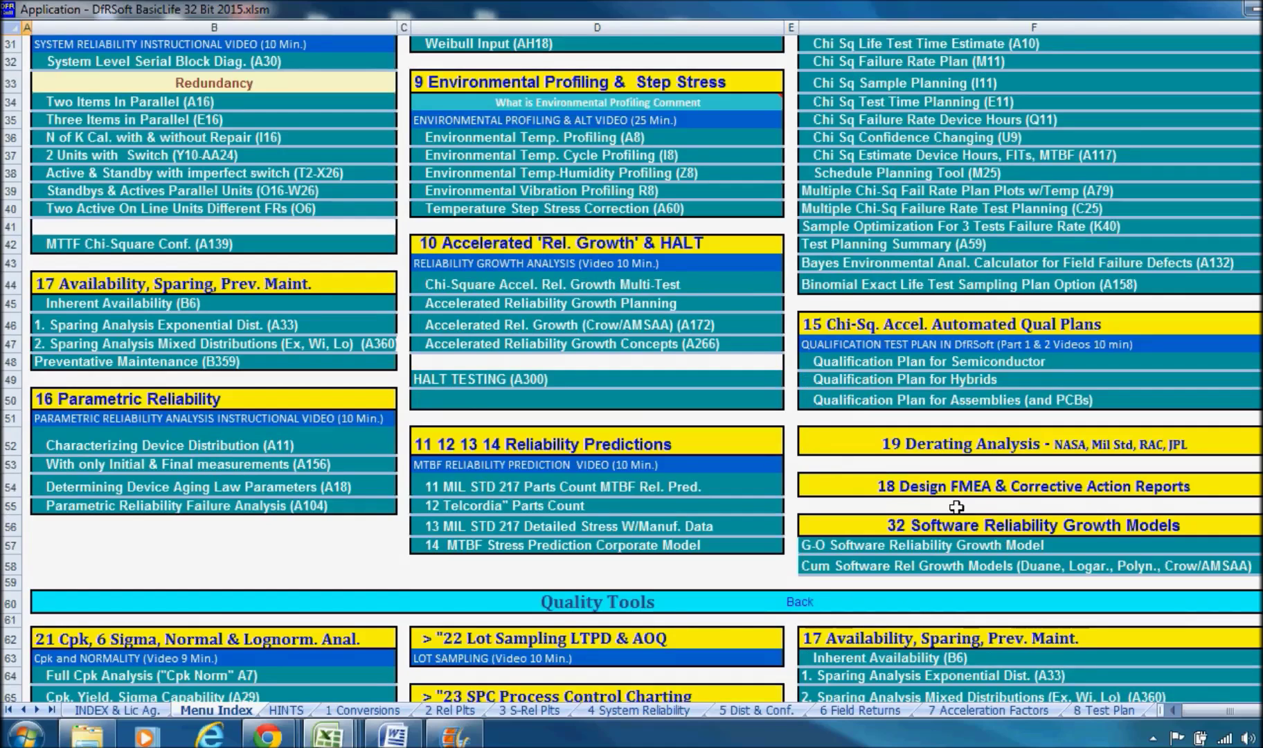
scroll(700, 494, down, 7)
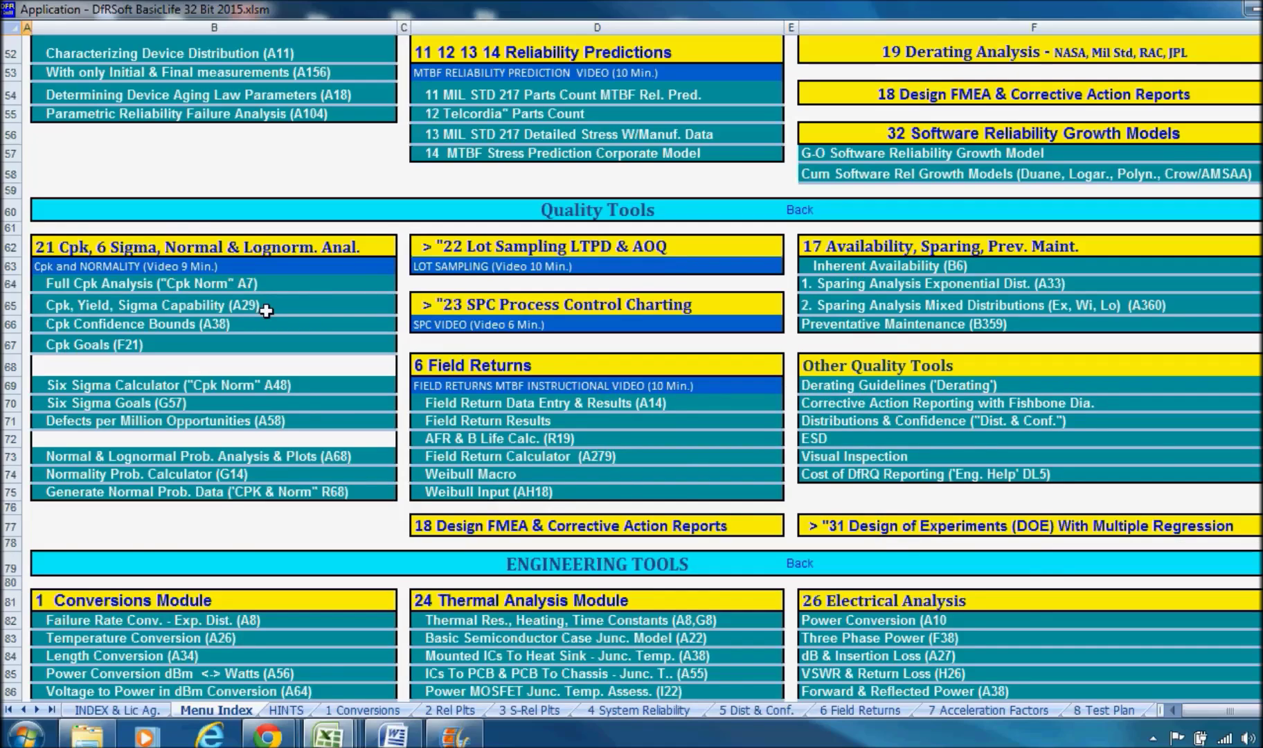
scroll(266, 311, down, 8)
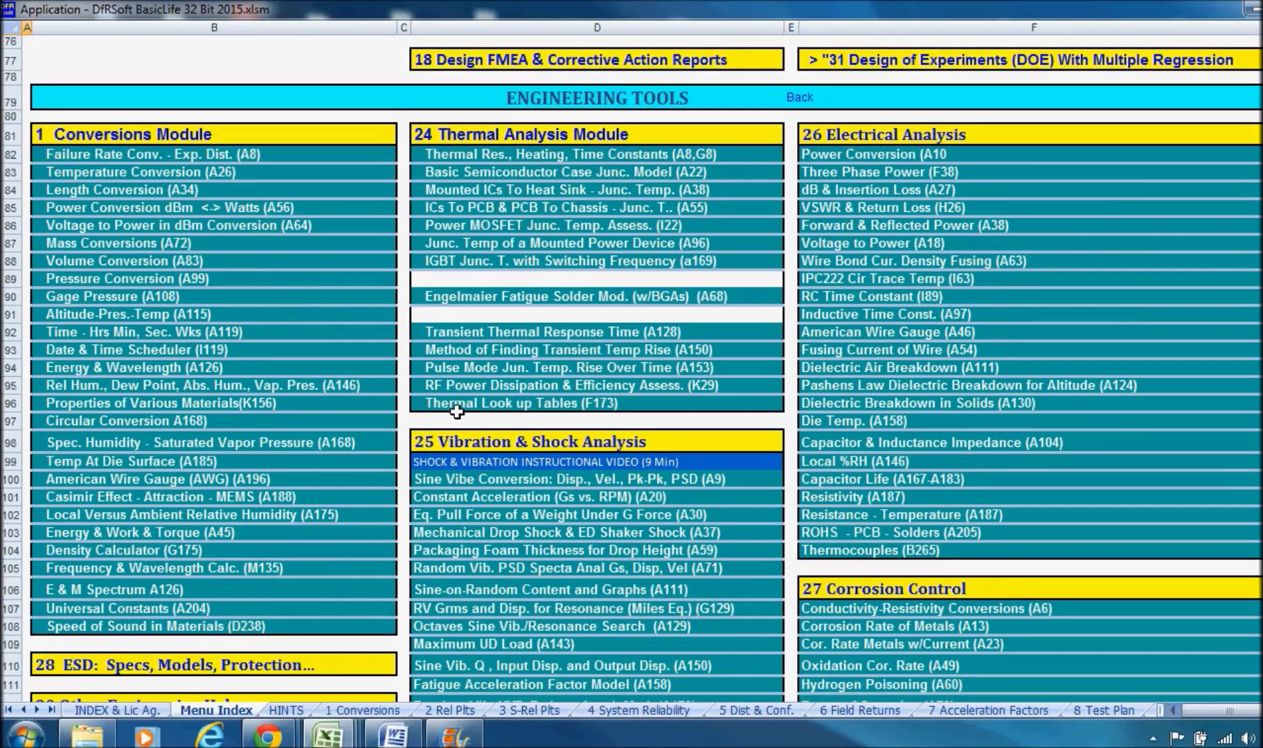
scroll(457, 411, down, 3)
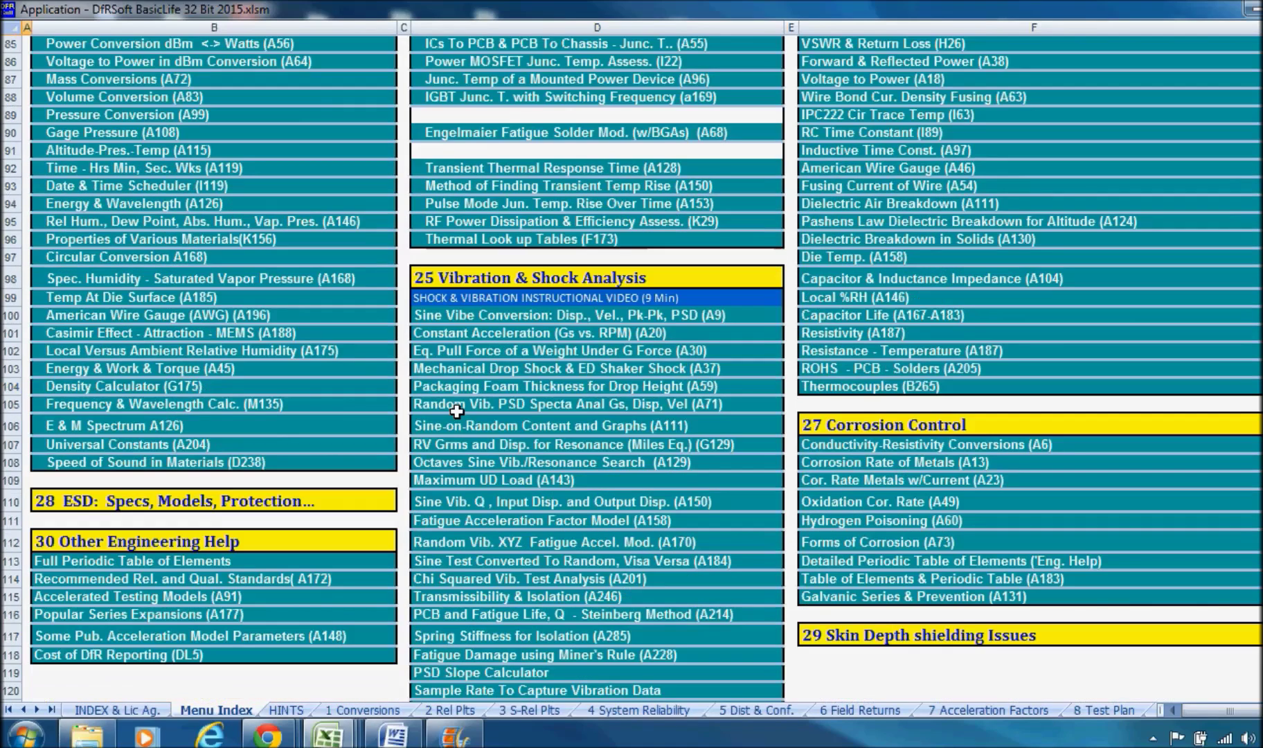
scroll(457, 411, down, 8)
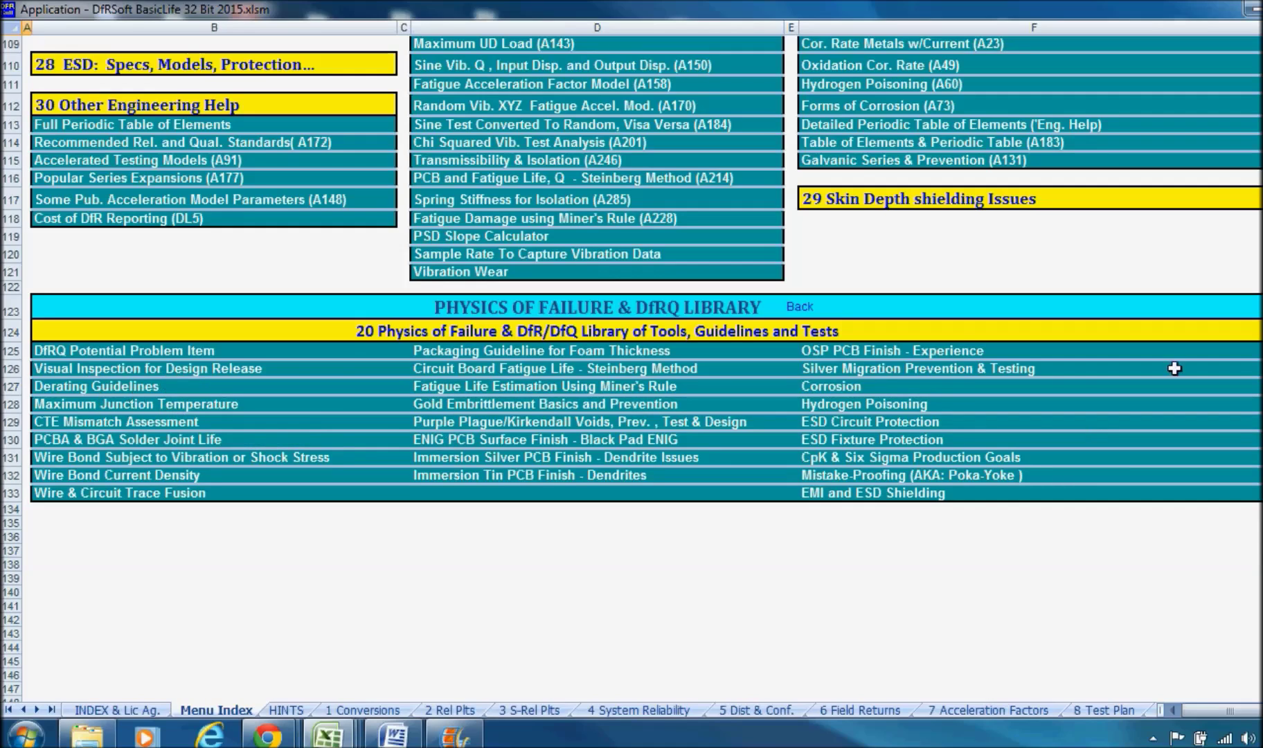
scroll(1075, 439, up, 8)
scroll(1076, 438, up, 15)
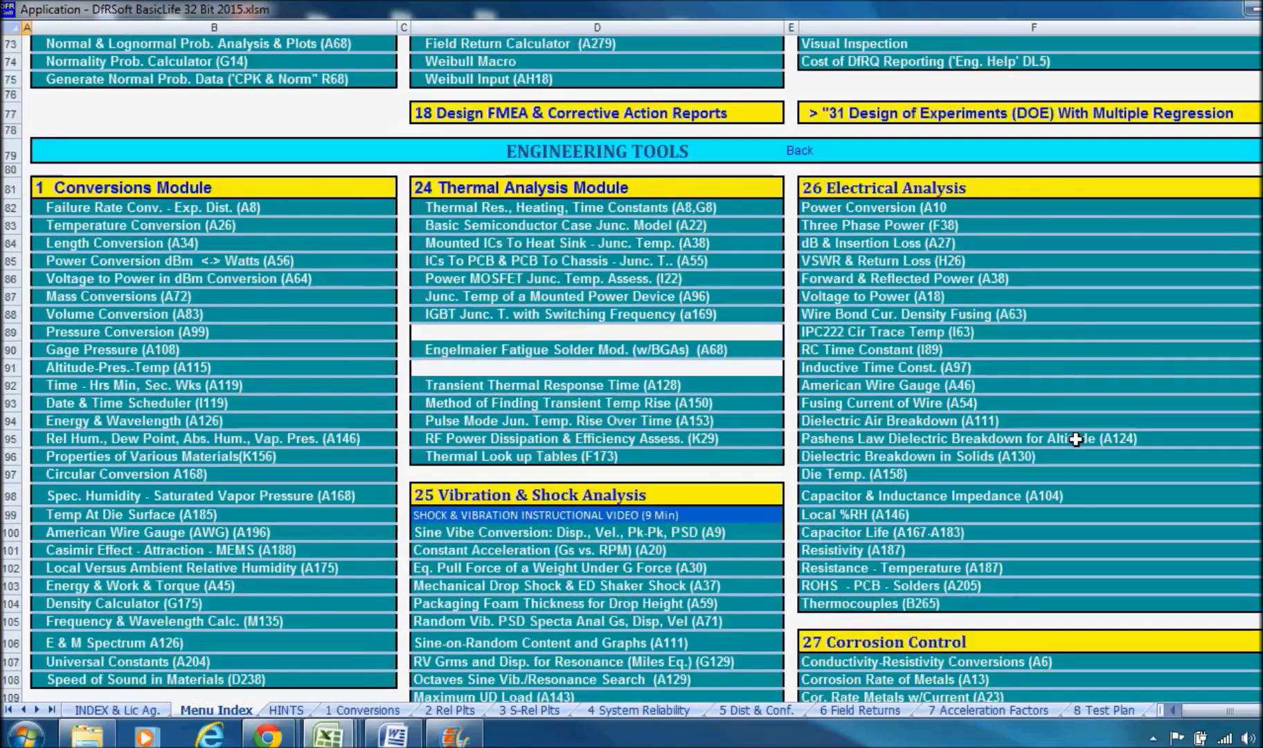
scroll(1076, 438, down, 3)
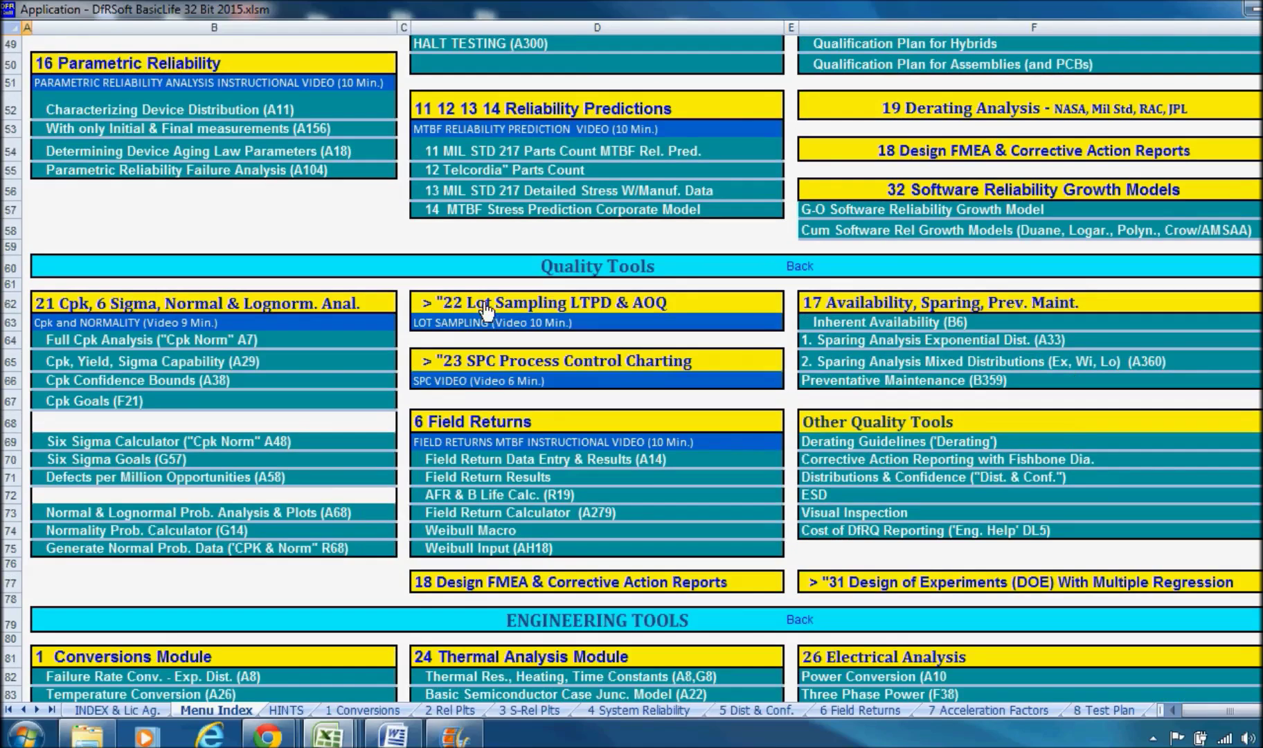
Step: Open the '22 Lot Samp' sheet via the '22 Lot Sampling LTPD & AOQ' Quality Tools link
click(487, 312)
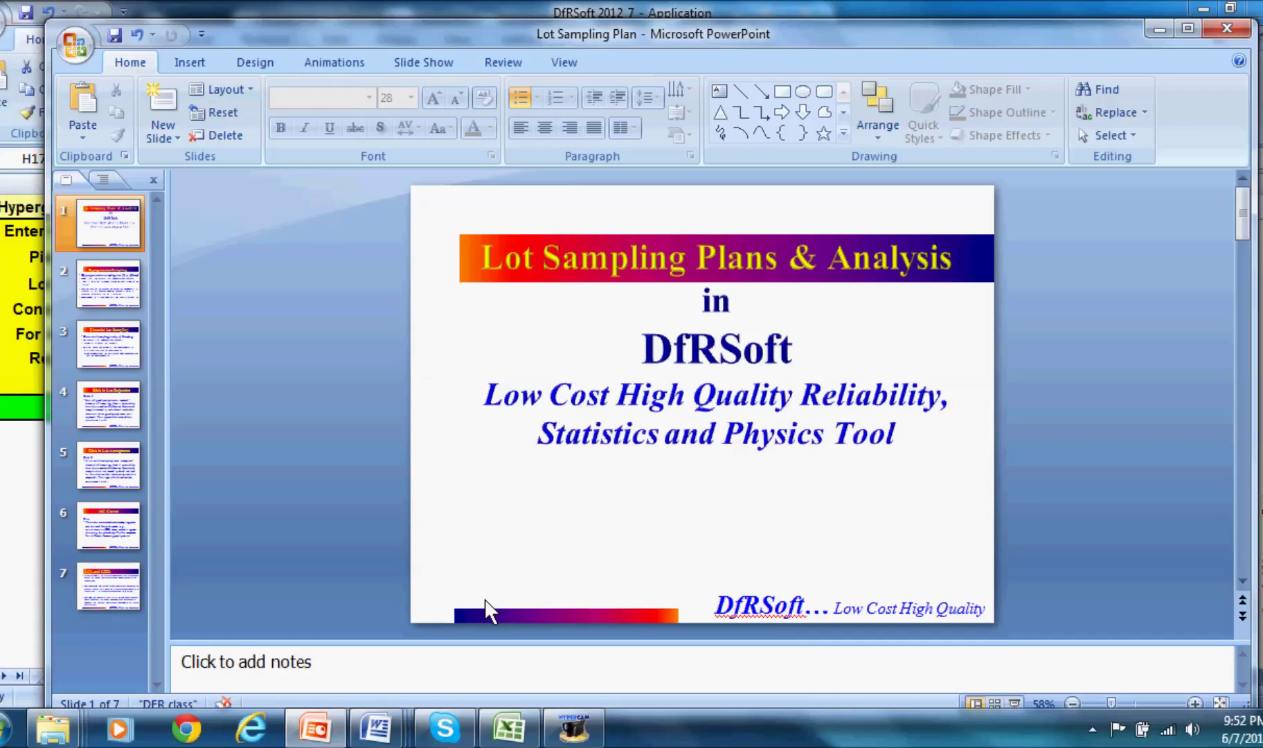
Step: Bring Excel back in front of PowerPoint and read the HELP, Example 1 and Comment notes
click(23, 587)
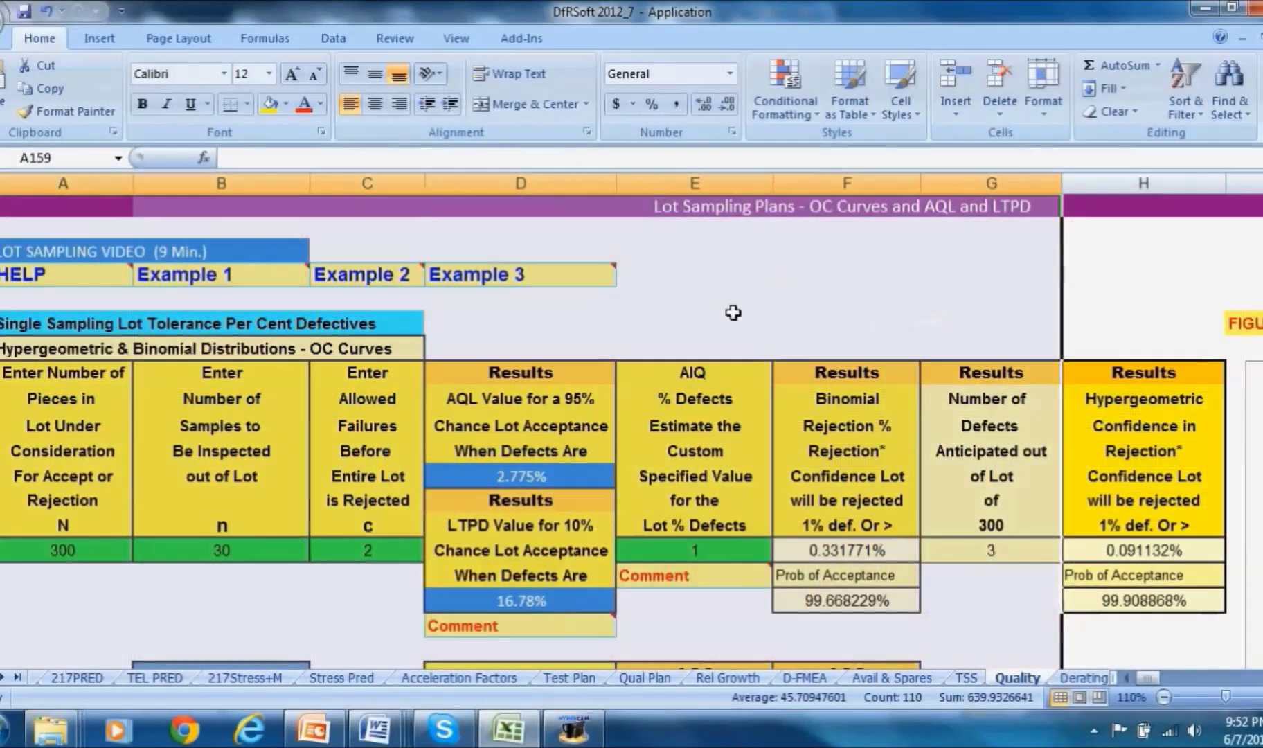
click(727, 322)
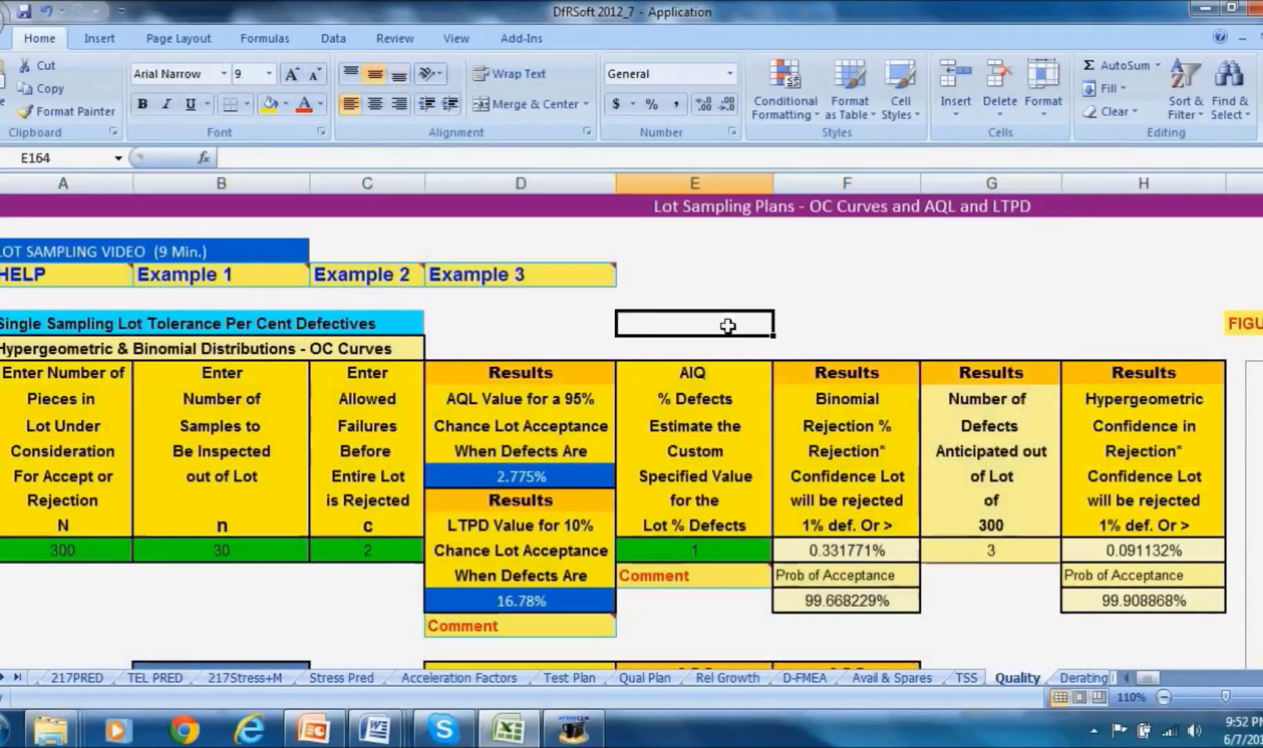
click(1149, 677)
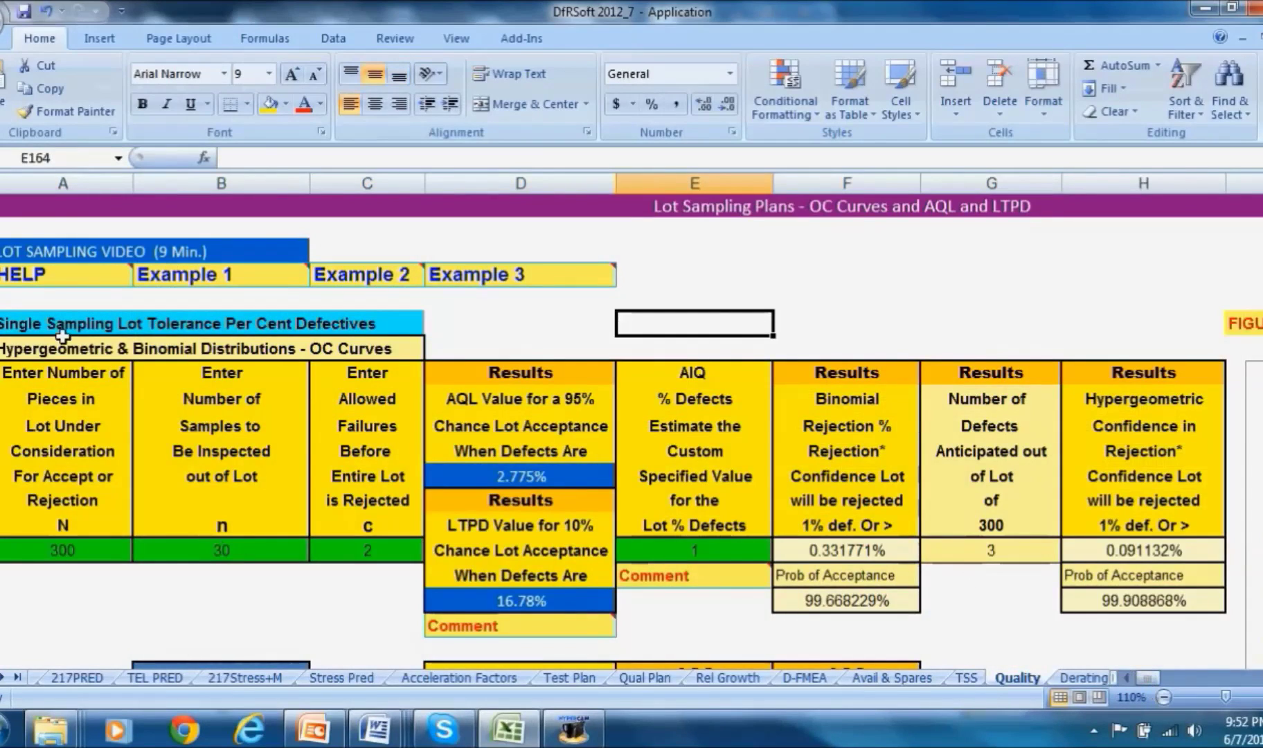
mouse_move(49, 275)
mouse_move(162, 277)
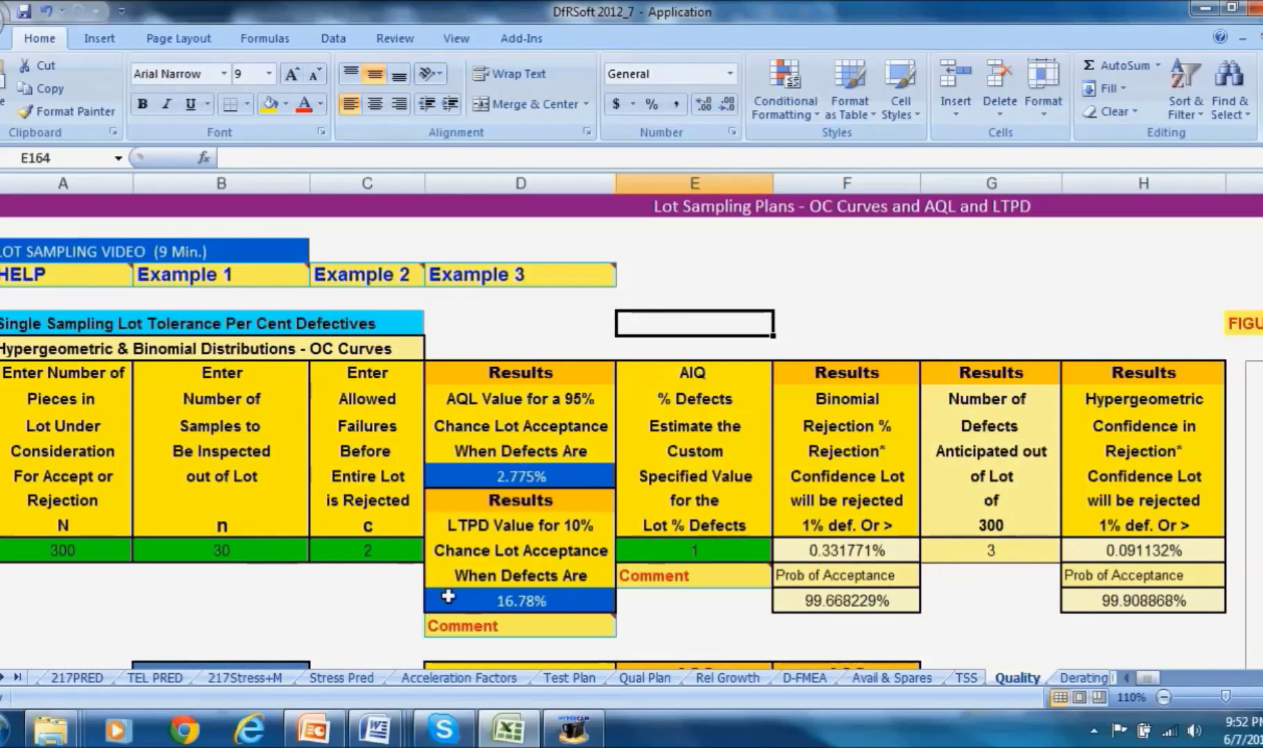
mouse_move(471, 626)
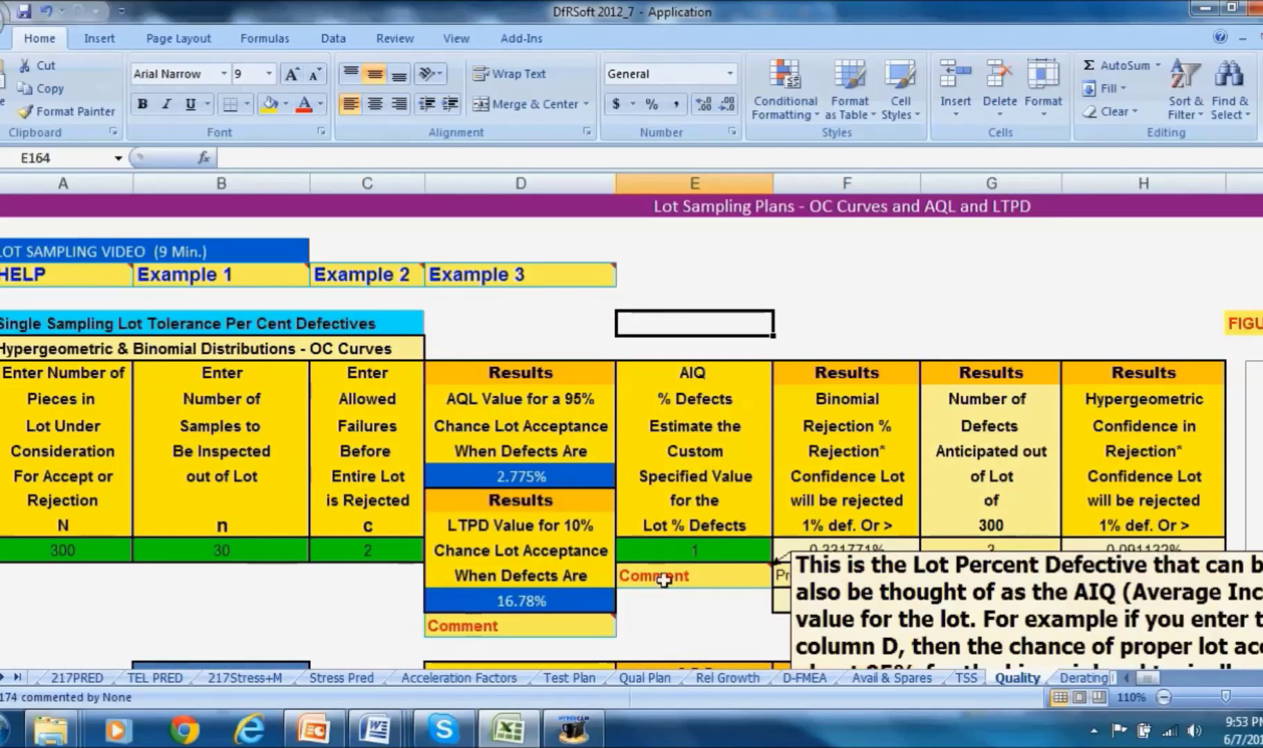
click(265, 587)
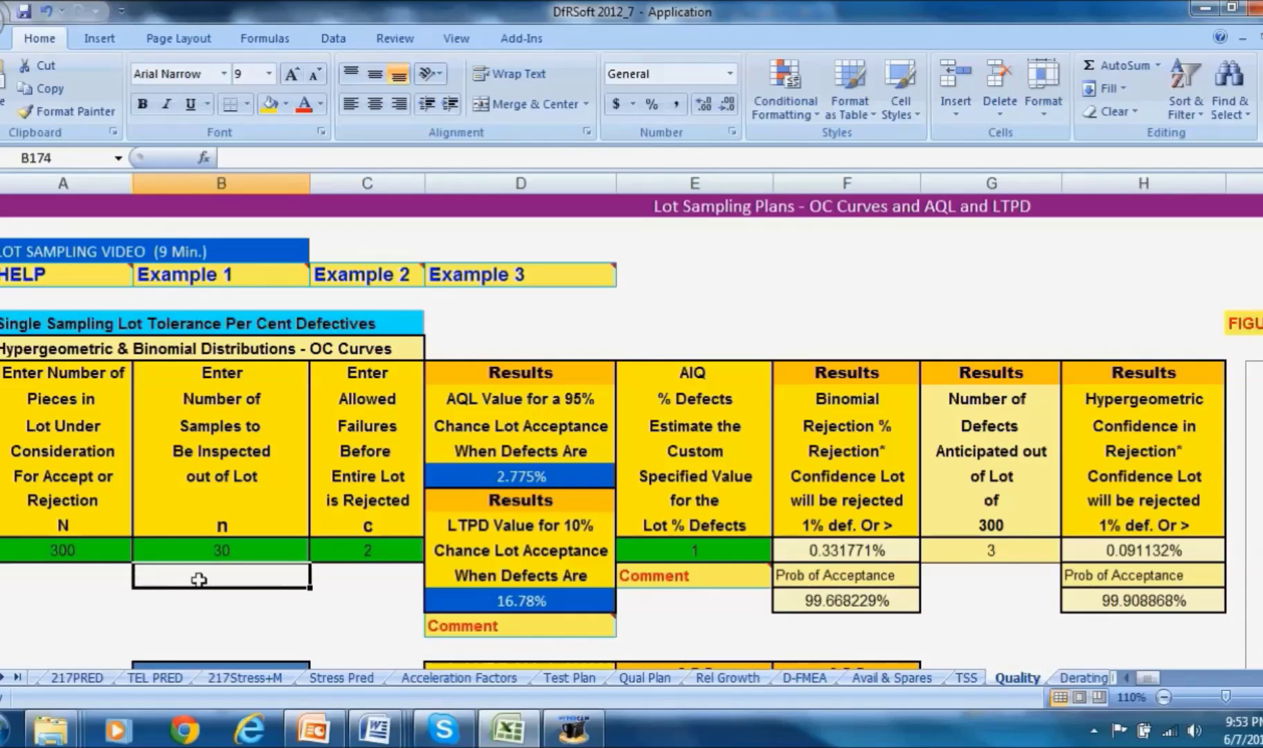
Step: Change allowed failures c from 2 to 1 for N=300, n=30, then review the AOQ summaries
click(87, 547)
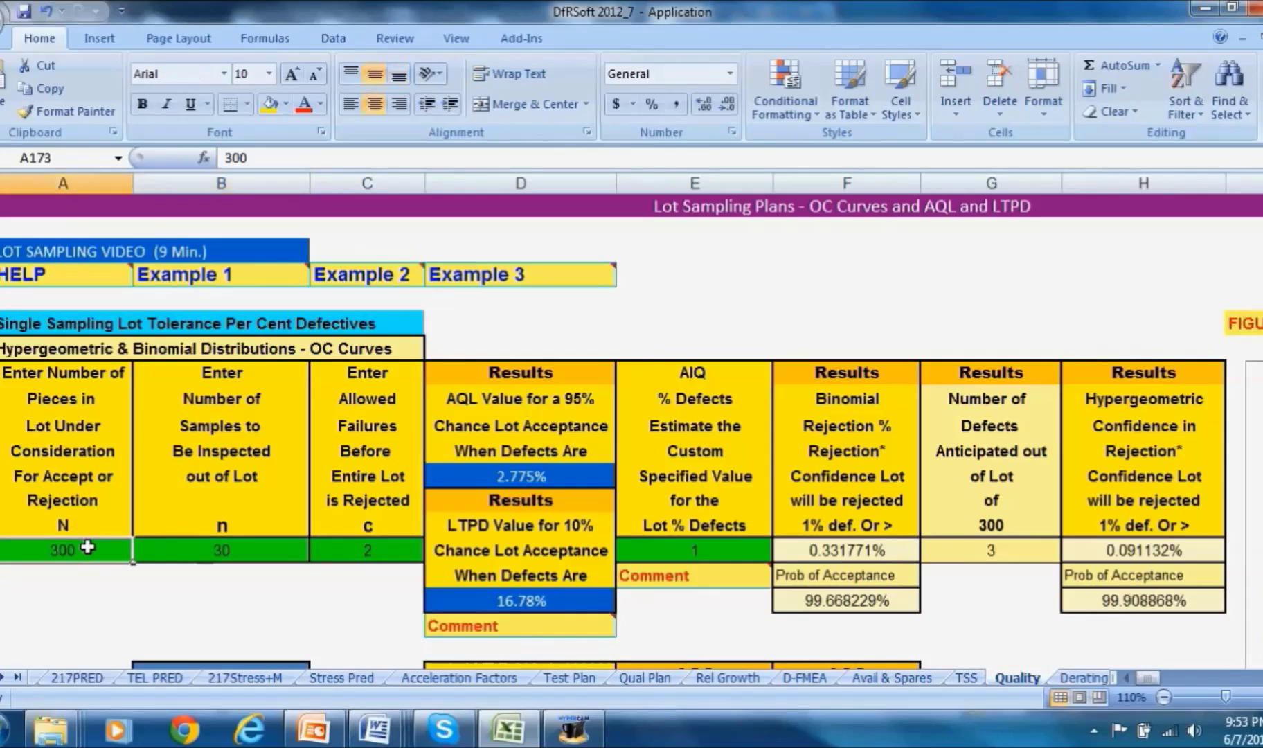
click(235, 552)
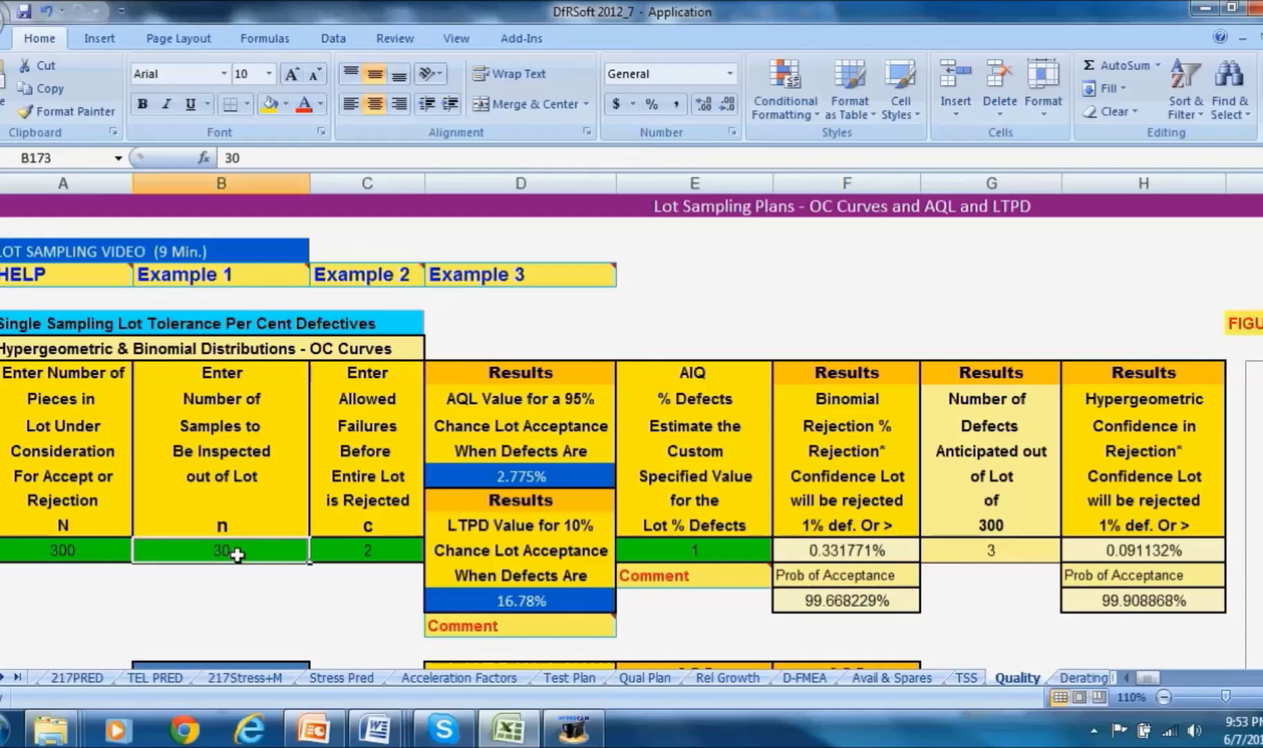
click(378, 547)
text(1)
key(Return)
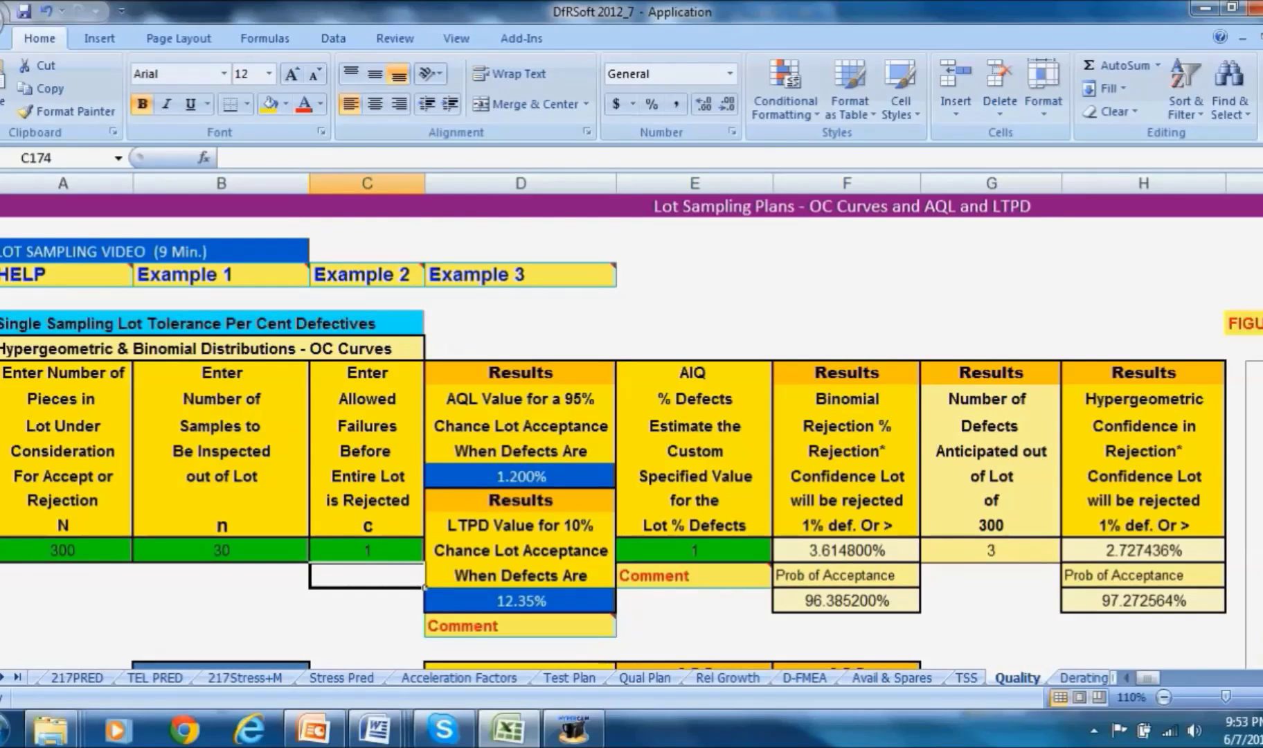
scroll(623, 430, down, 3)
scroll(623, 429, down, 1)
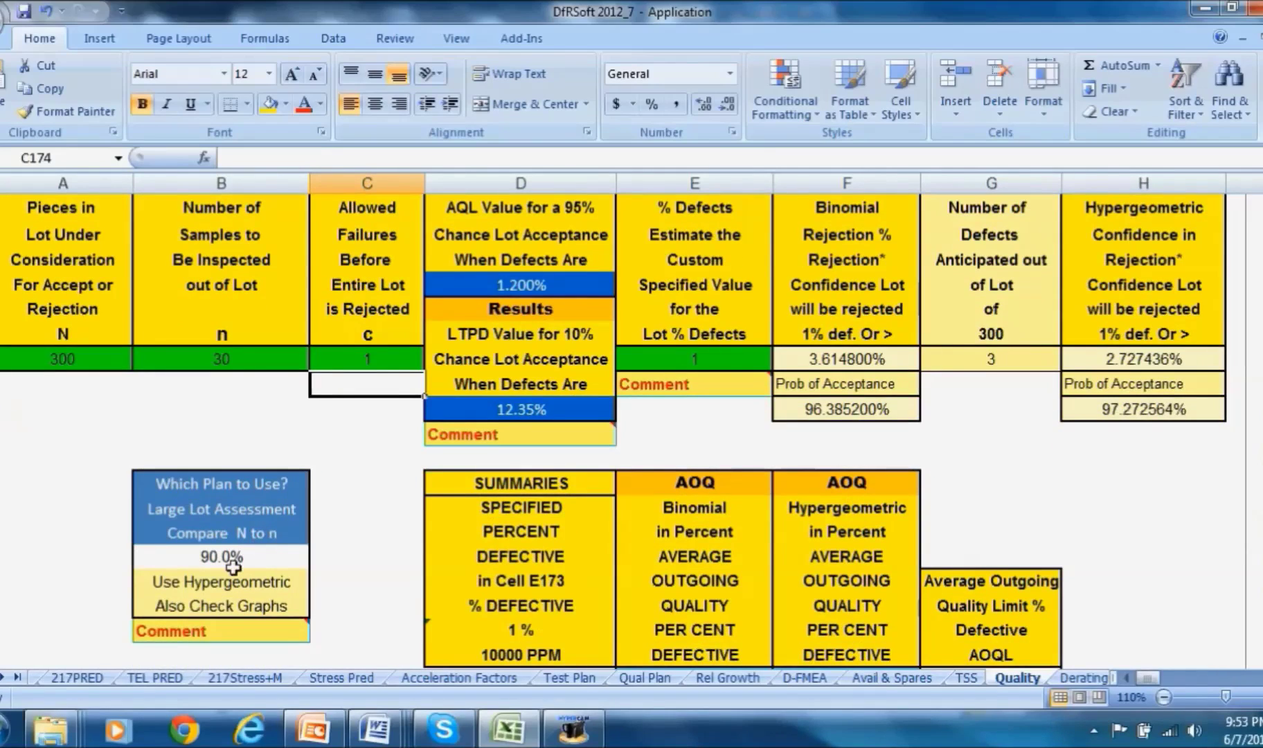
click(264, 549)
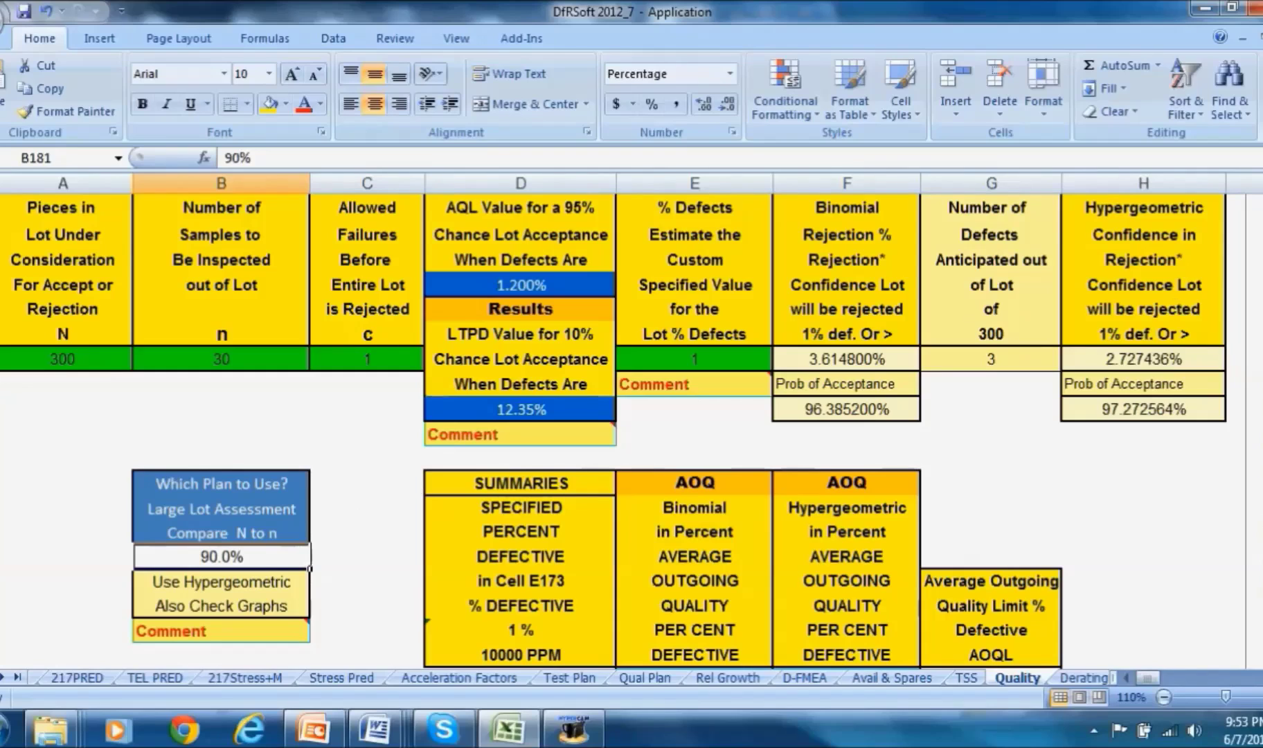
scroll(1174, 308, up, 1)
scroll(1174, 308, up, 1)
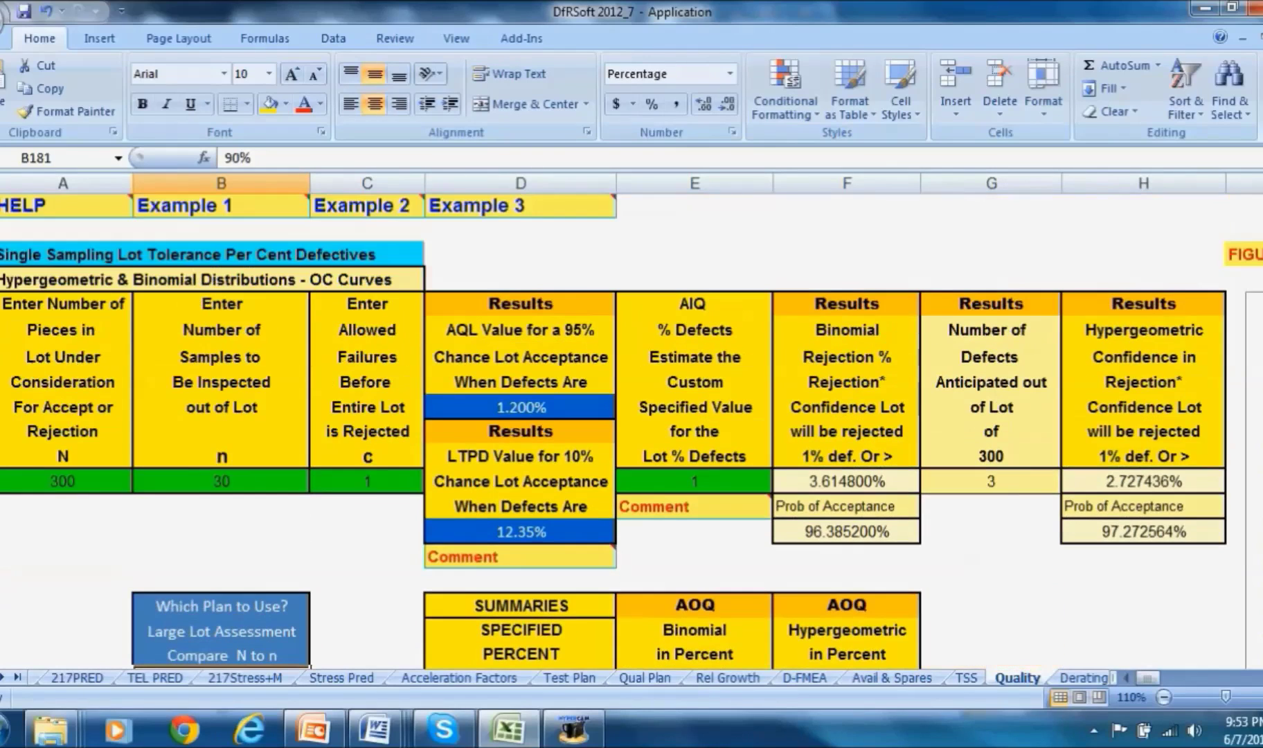
click(501, 406)
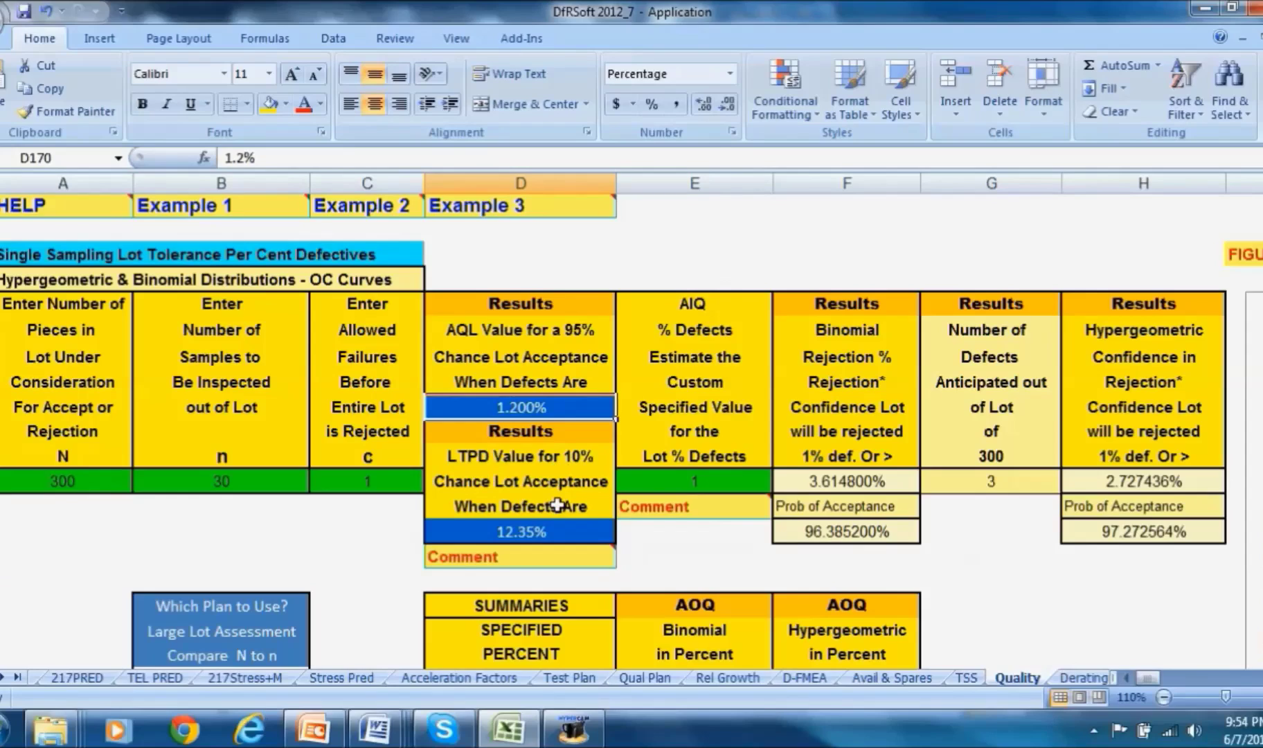
Step: Try 12.35 as the lot percent defective and inspect the precise LTPD and hypergeometric acceptance values
click(531, 541)
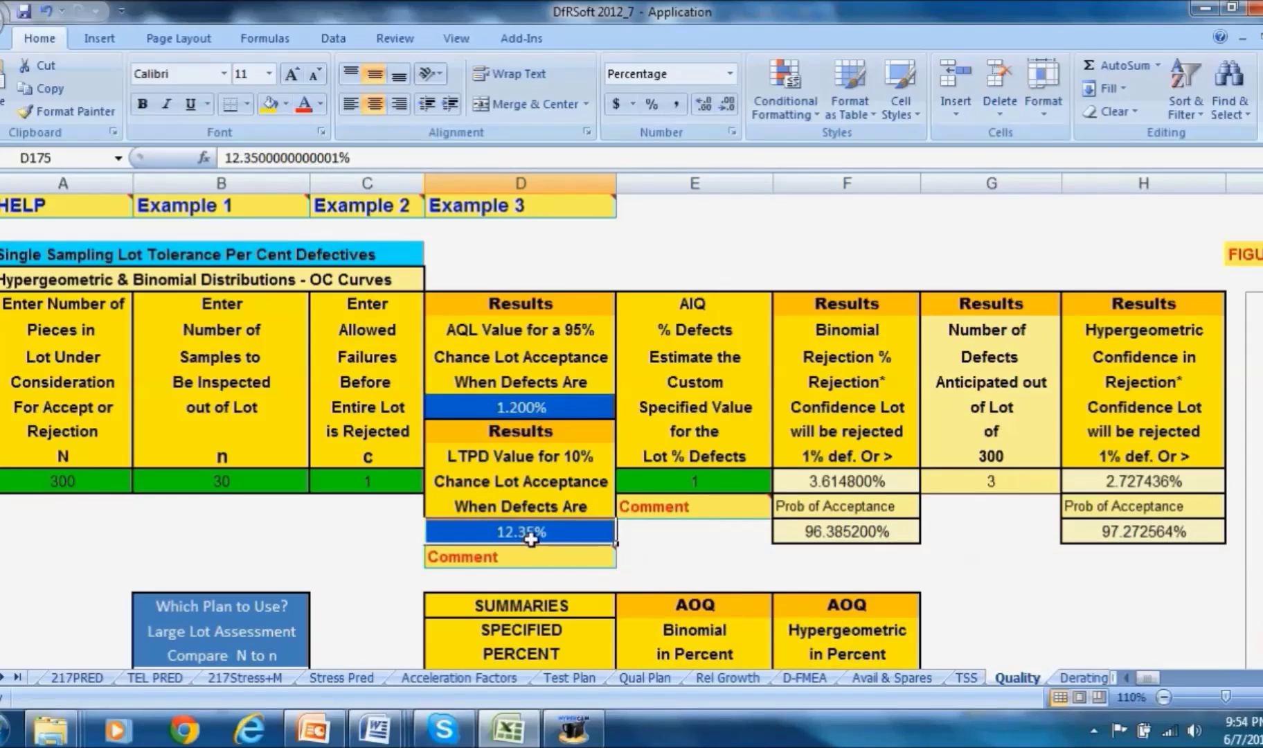
click(705, 482)
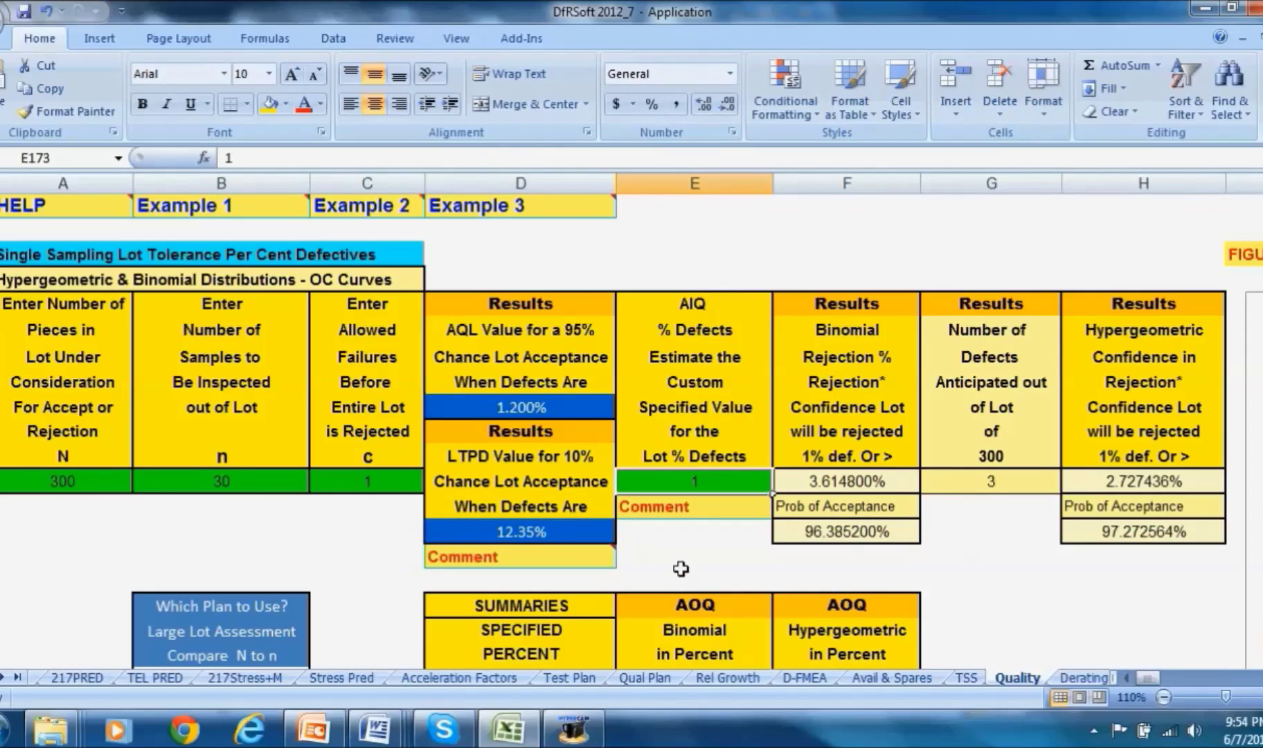
text(12.)
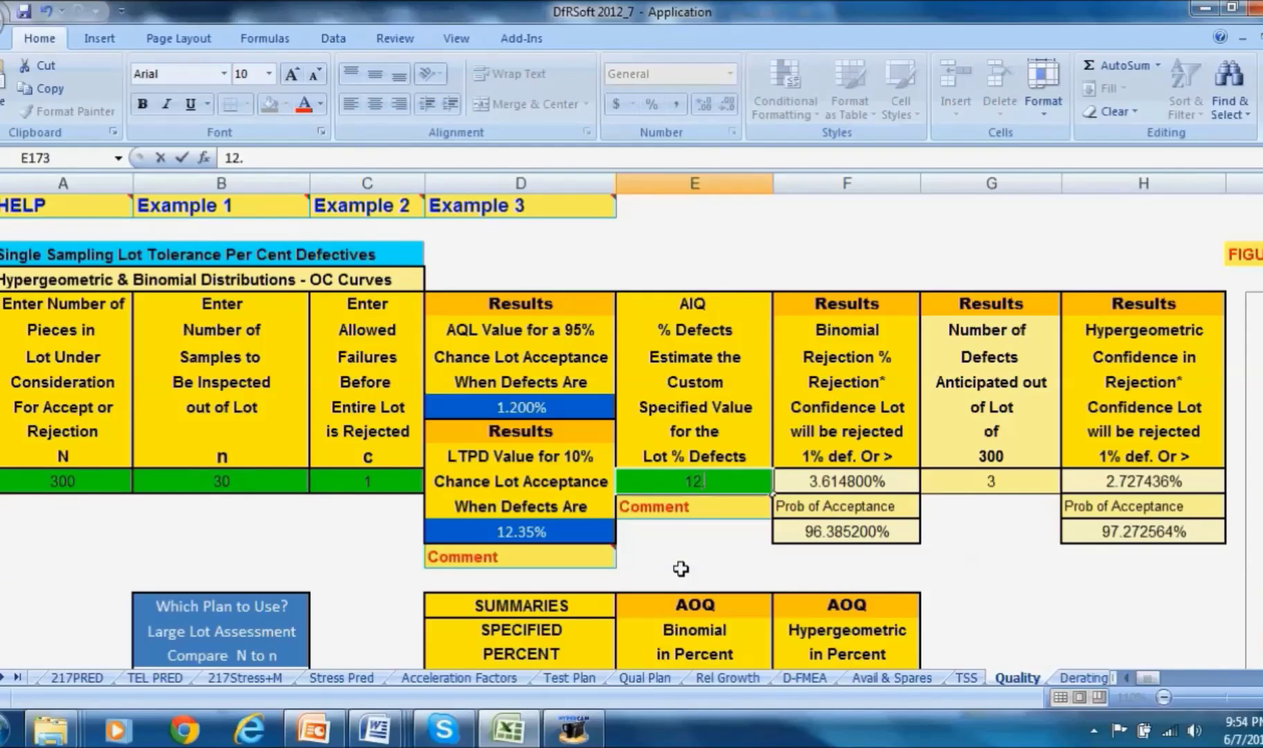
text(35)
key(Return)
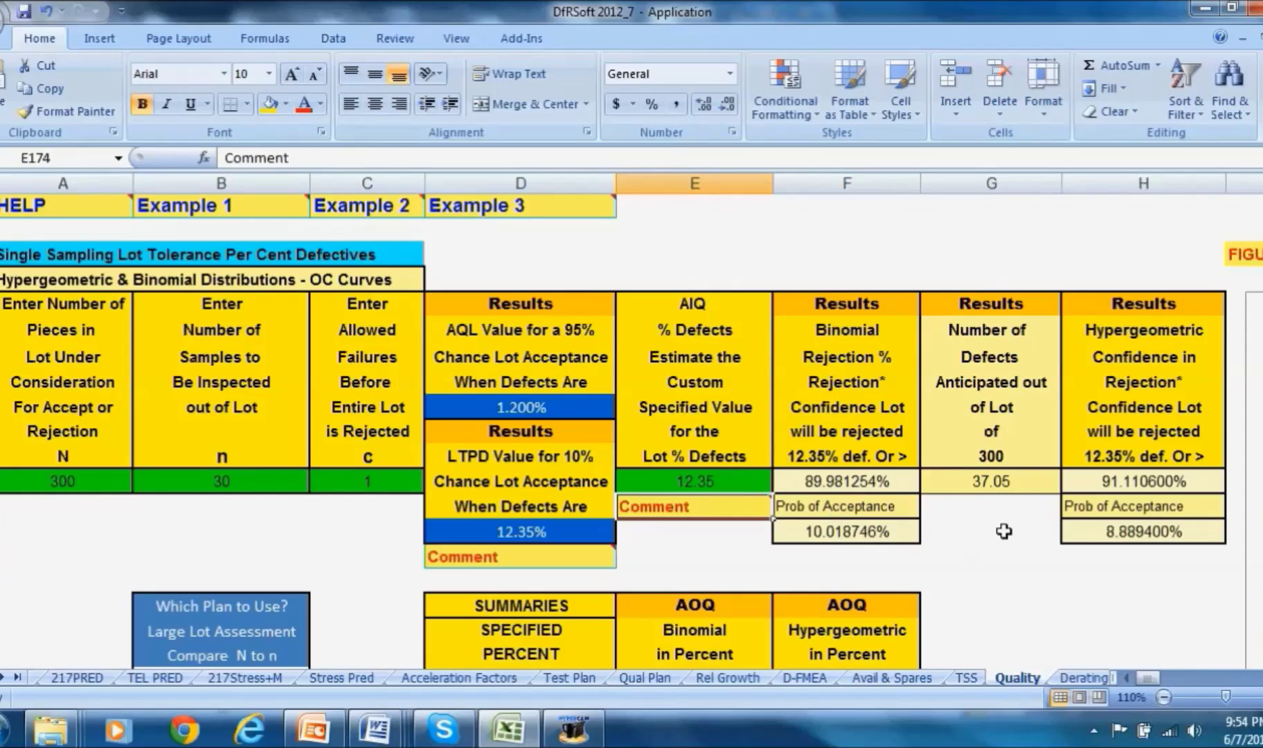
click(1103, 531)
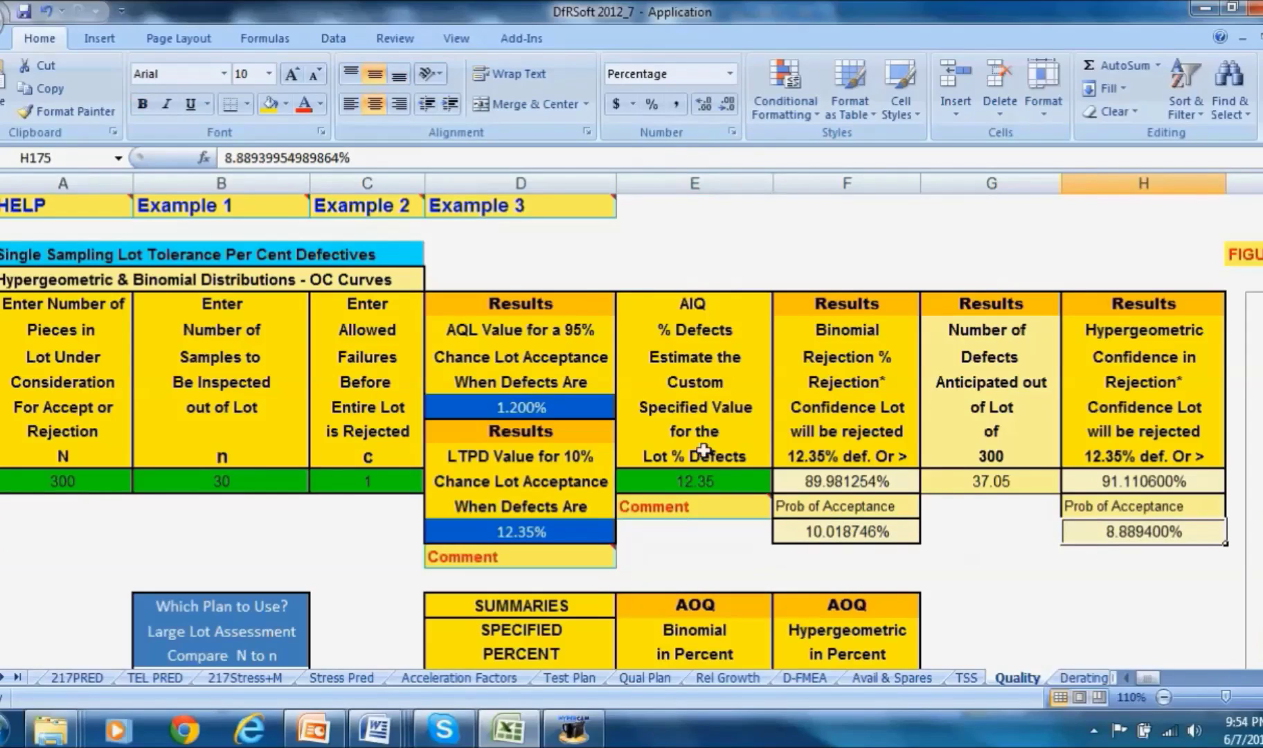
Step: Set the lot percent defective to 12 and check the precise hypergeometric acceptance probability
click(701, 482)
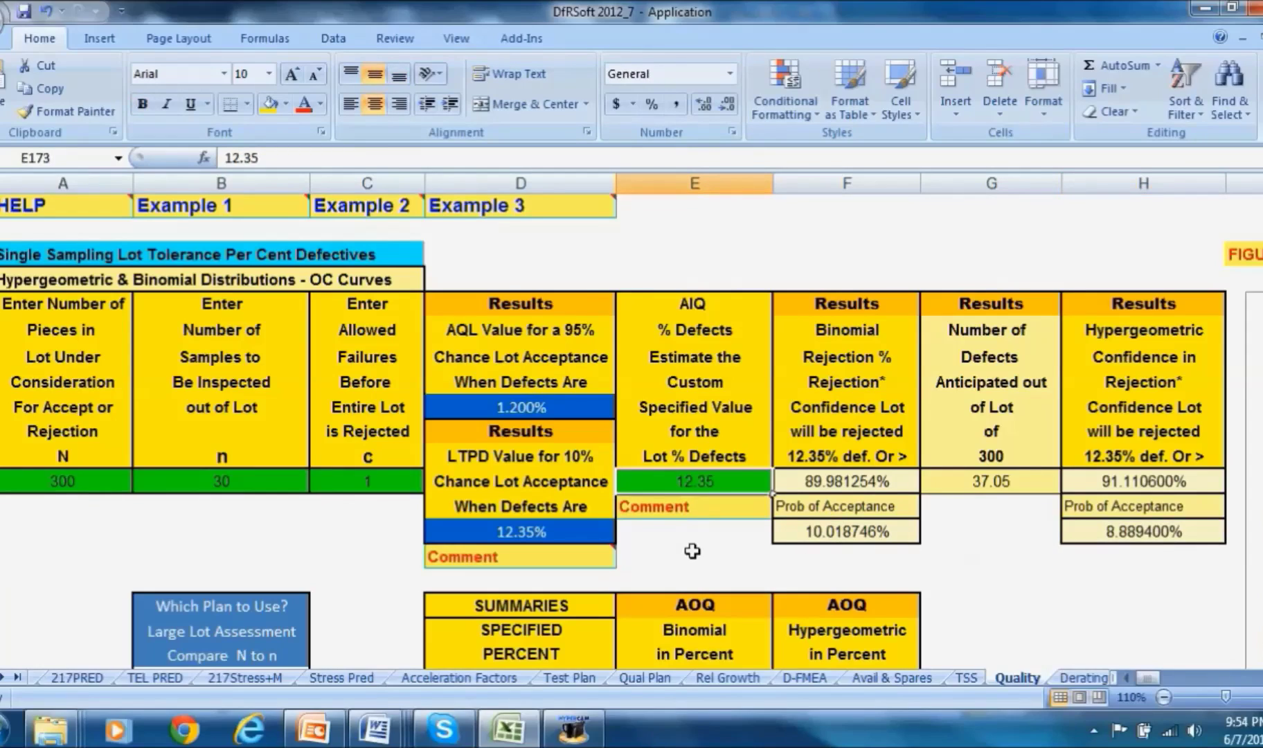
text(12)
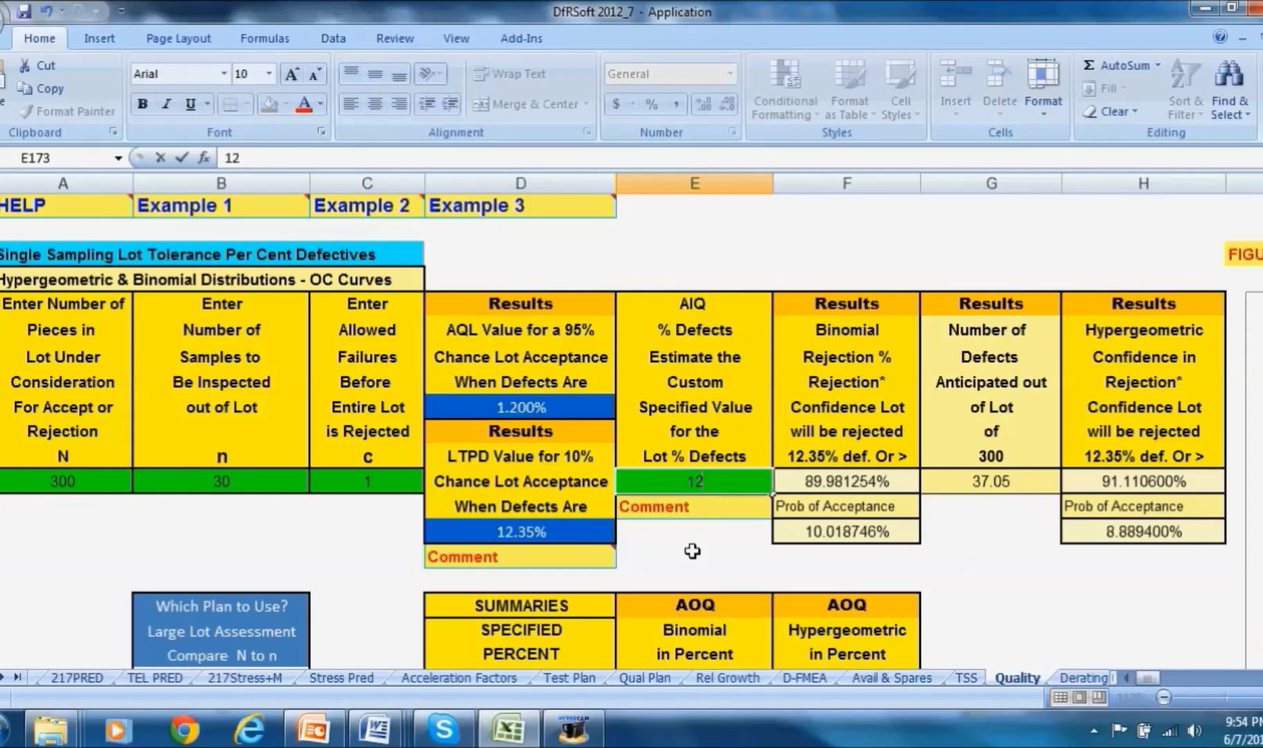
key(Return)
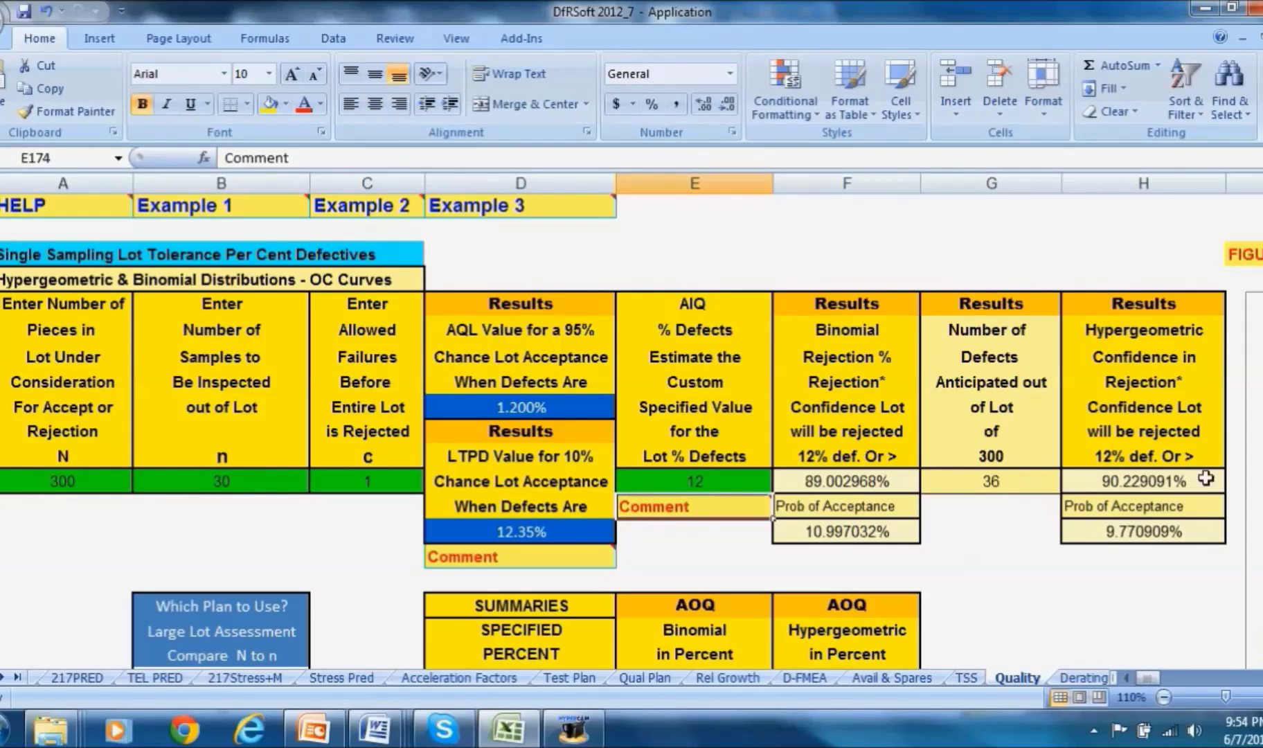
click(1123, 534)
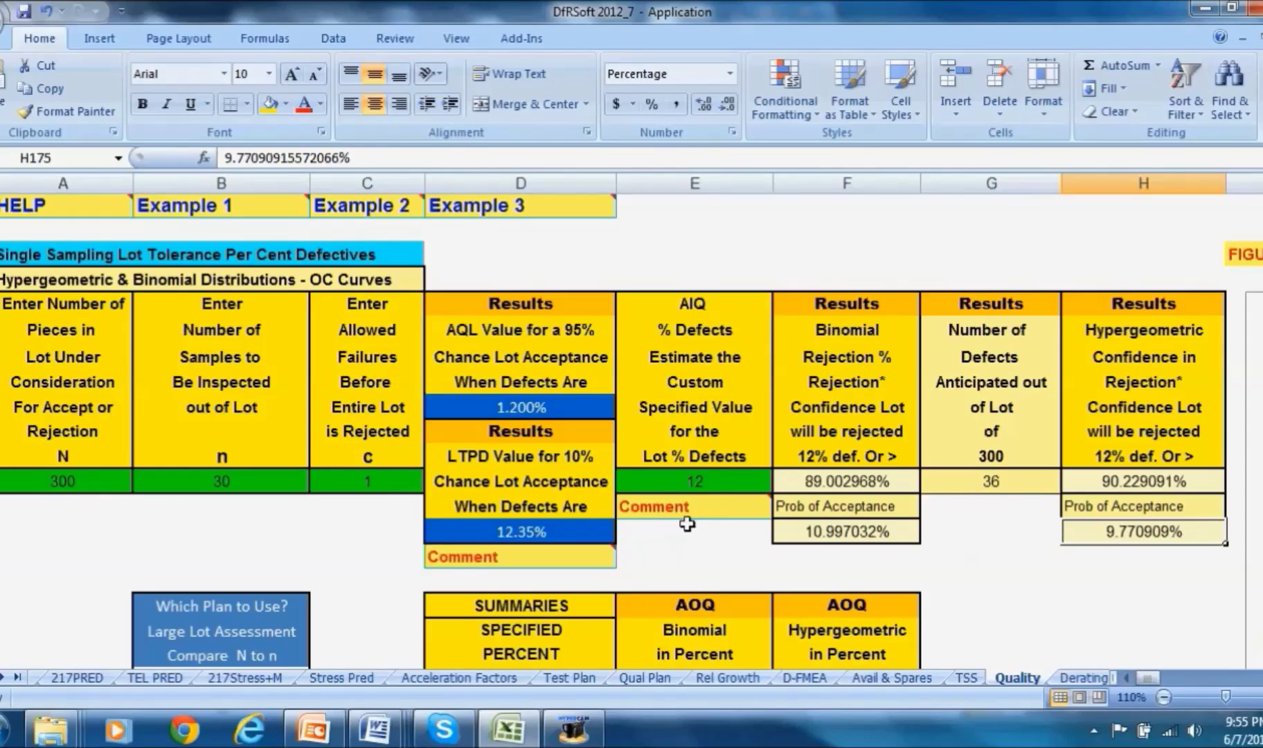
click(706, 479)
Step: Enter 1 as the lot percent defective, restoring 3.614800% binomial and 2.727436% hypergeometric rejection
mouse_move(701, 503)
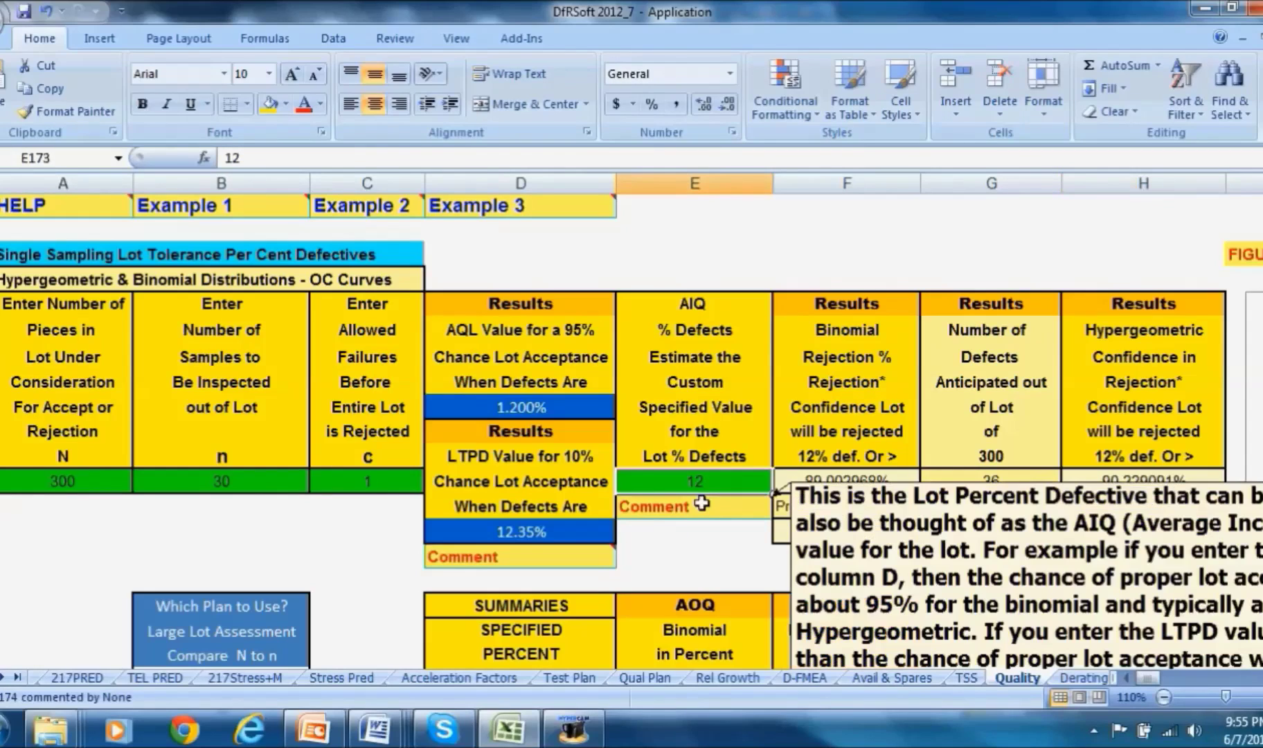
text(1)
key(Return)
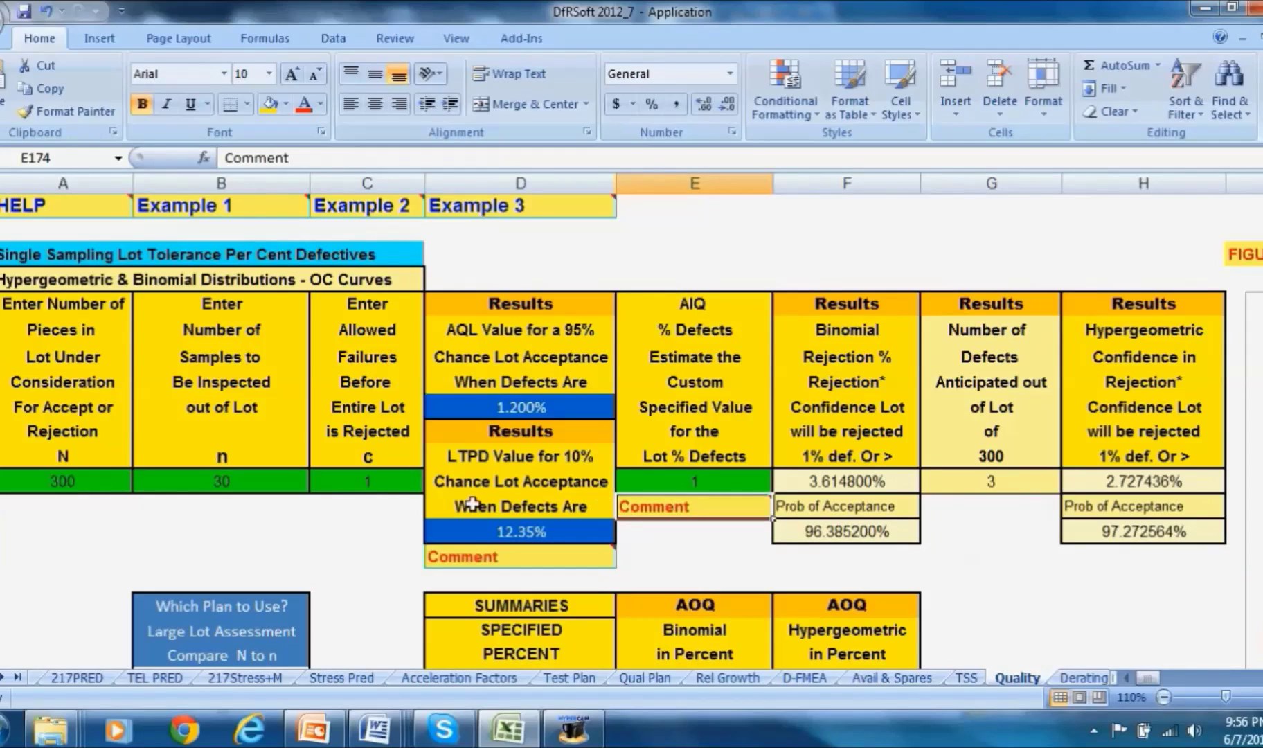
click(381, 483)
Step: Enter c=2, set lot defects to 10%, then return c to 1 for 81.630498% binomial rejection
text(2)
key(Return)
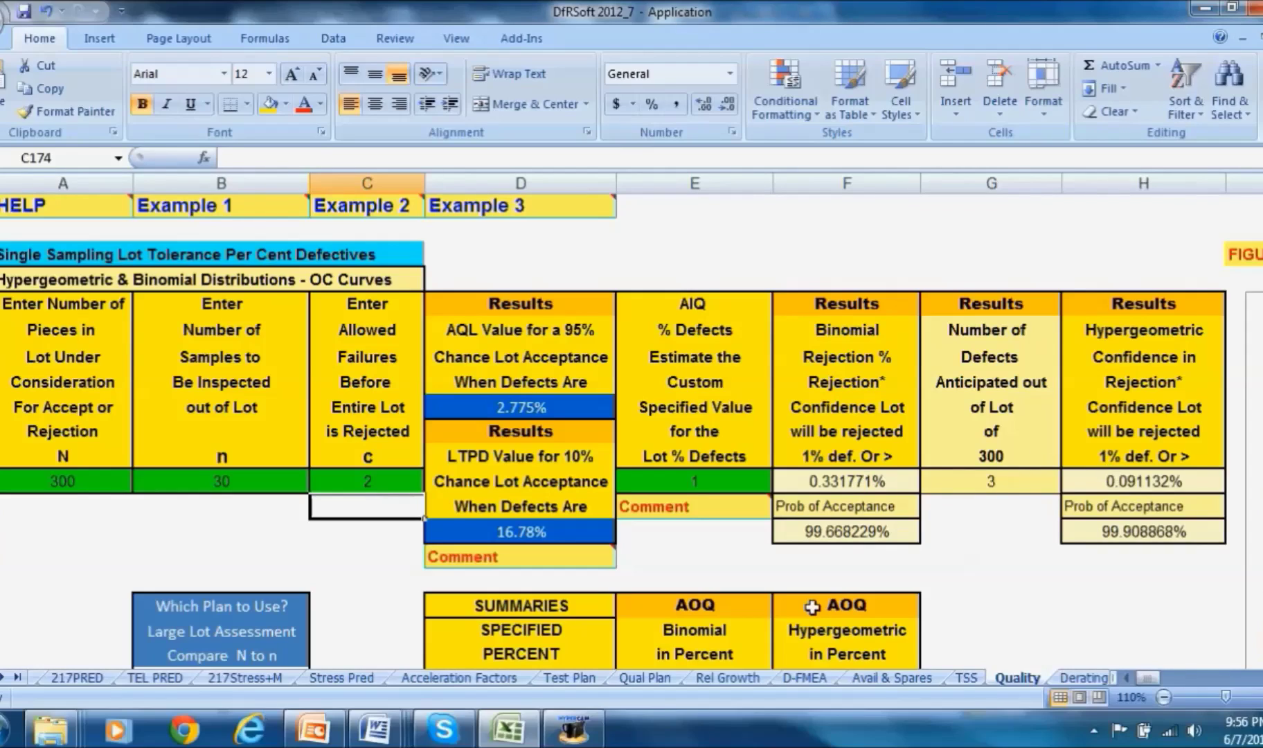
click(686, 484)
text(10)
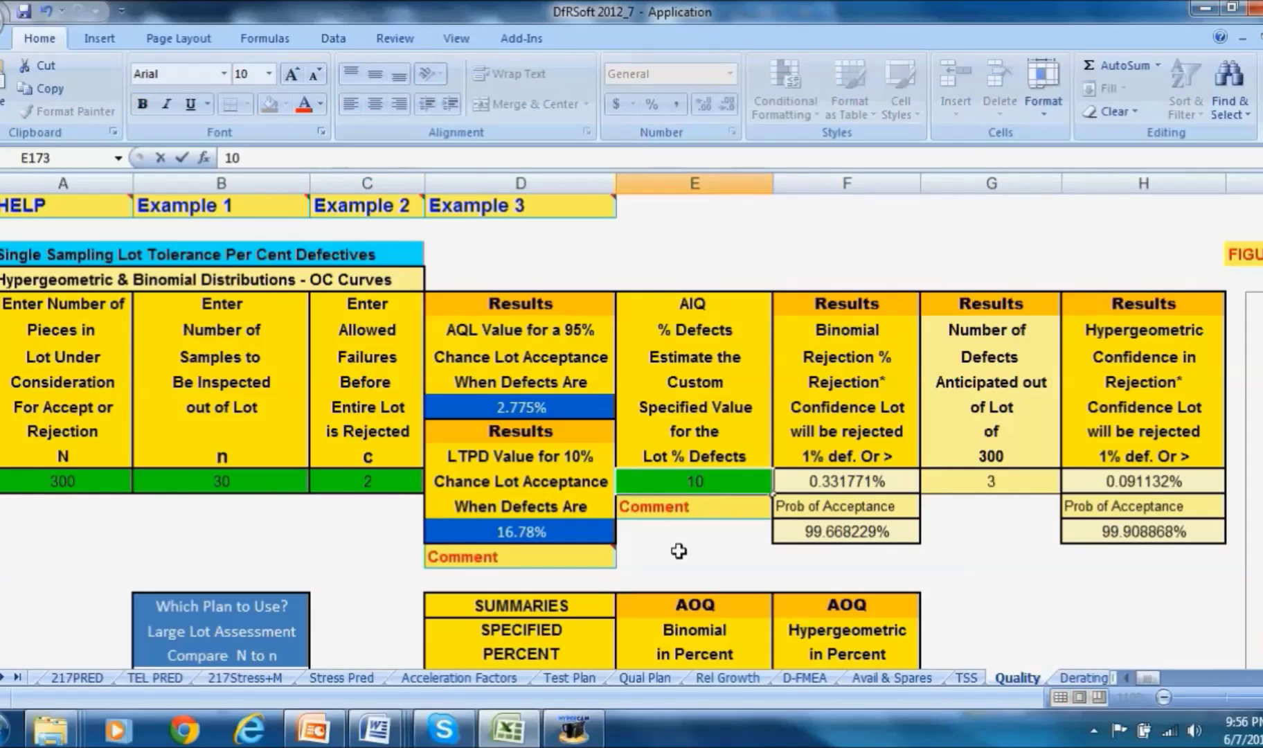
key(Return)
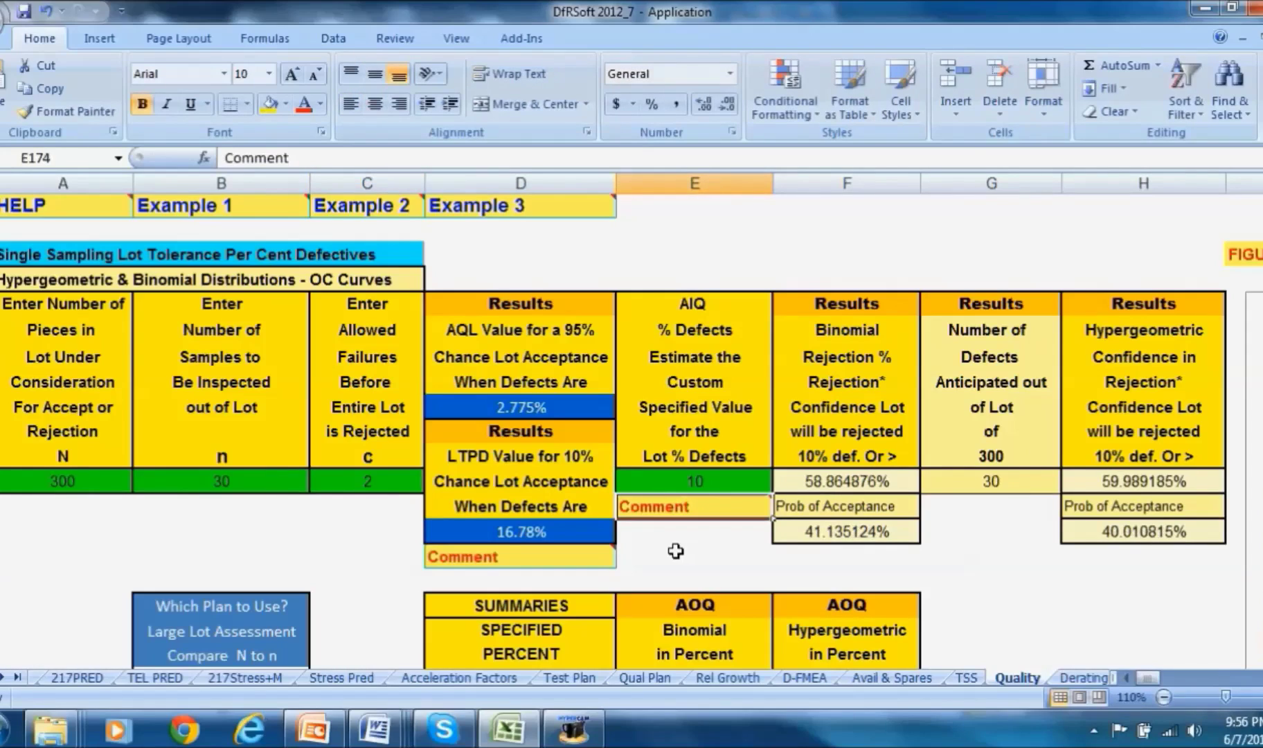
click(361, 491)
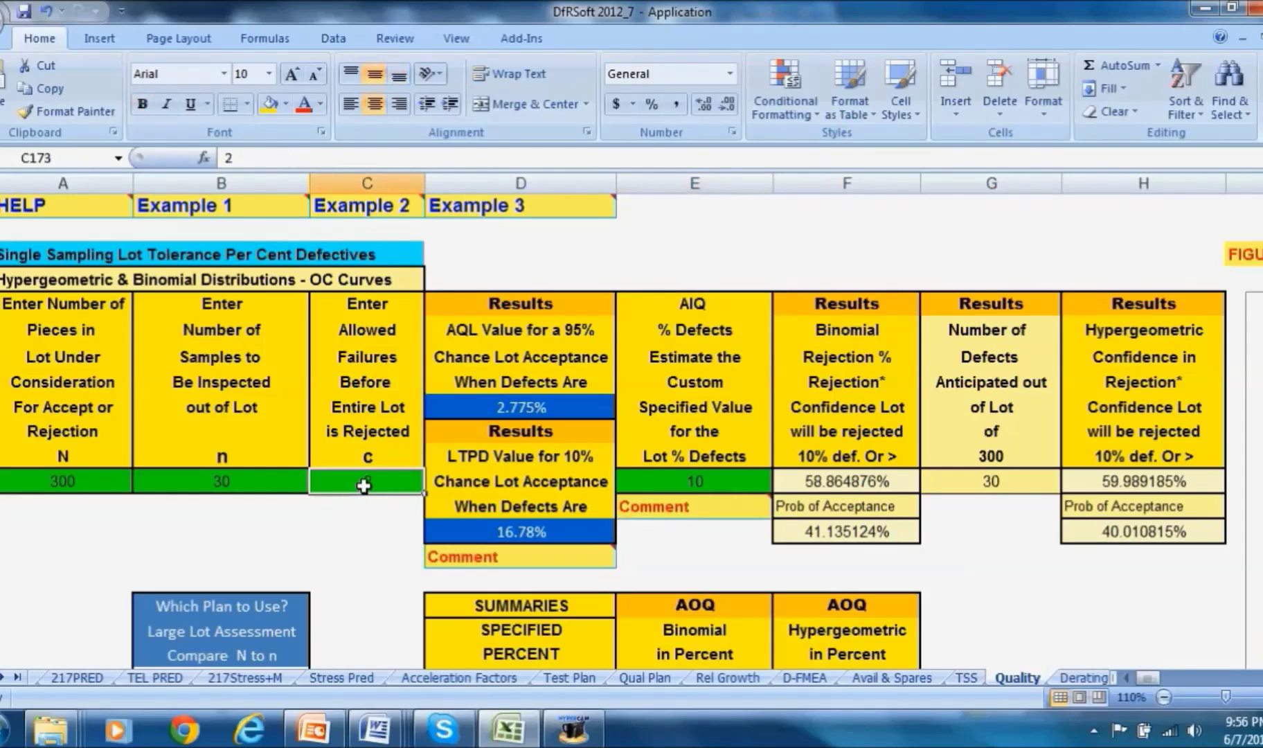
key(Return)
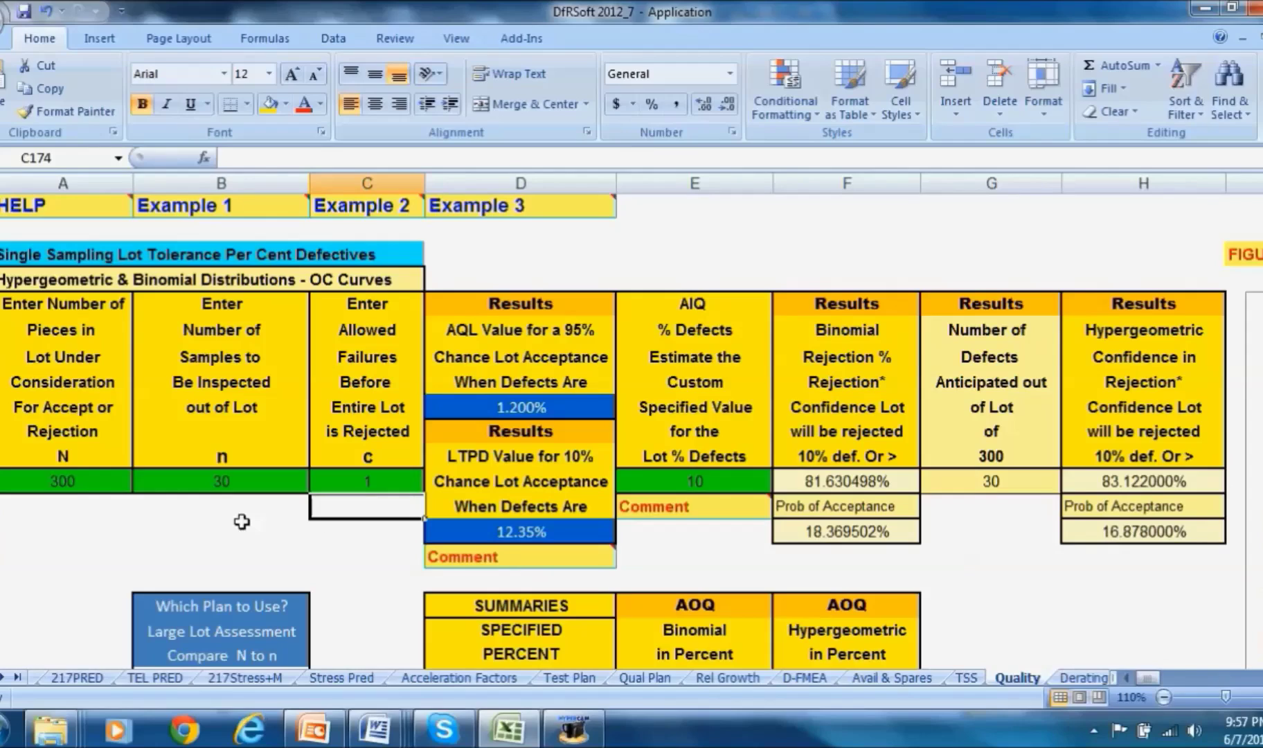
Step: Change the sample size n to 50 and scroll down to the AOQ summary showing AOQL 1.391414%
click(223, 482)
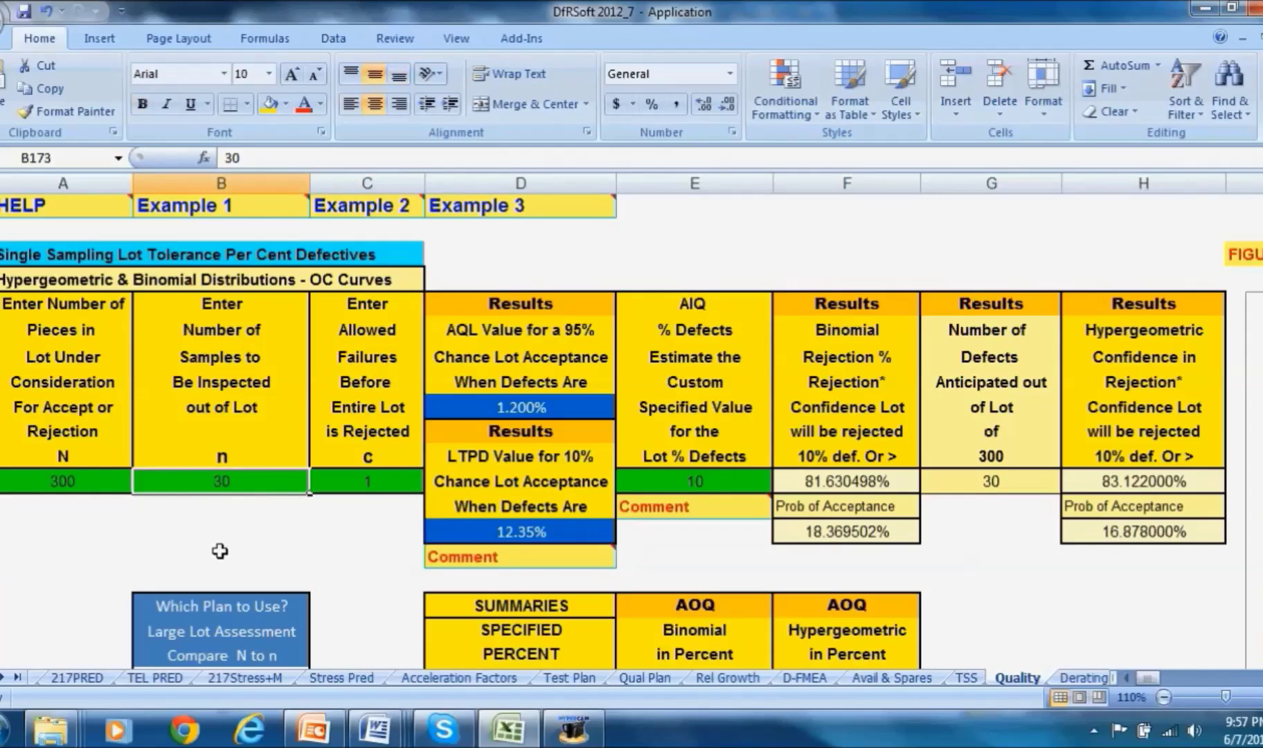
text(50)
key(Return)
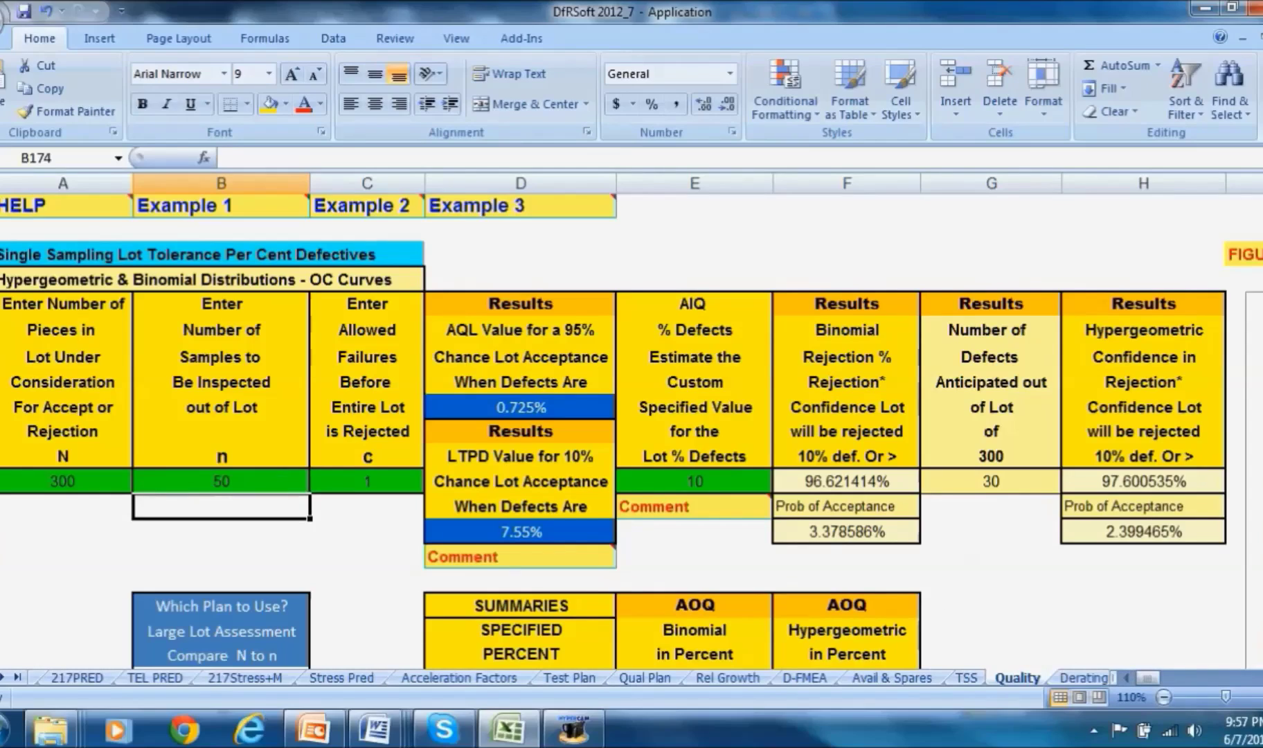
scroll(632, 429, down, 3)
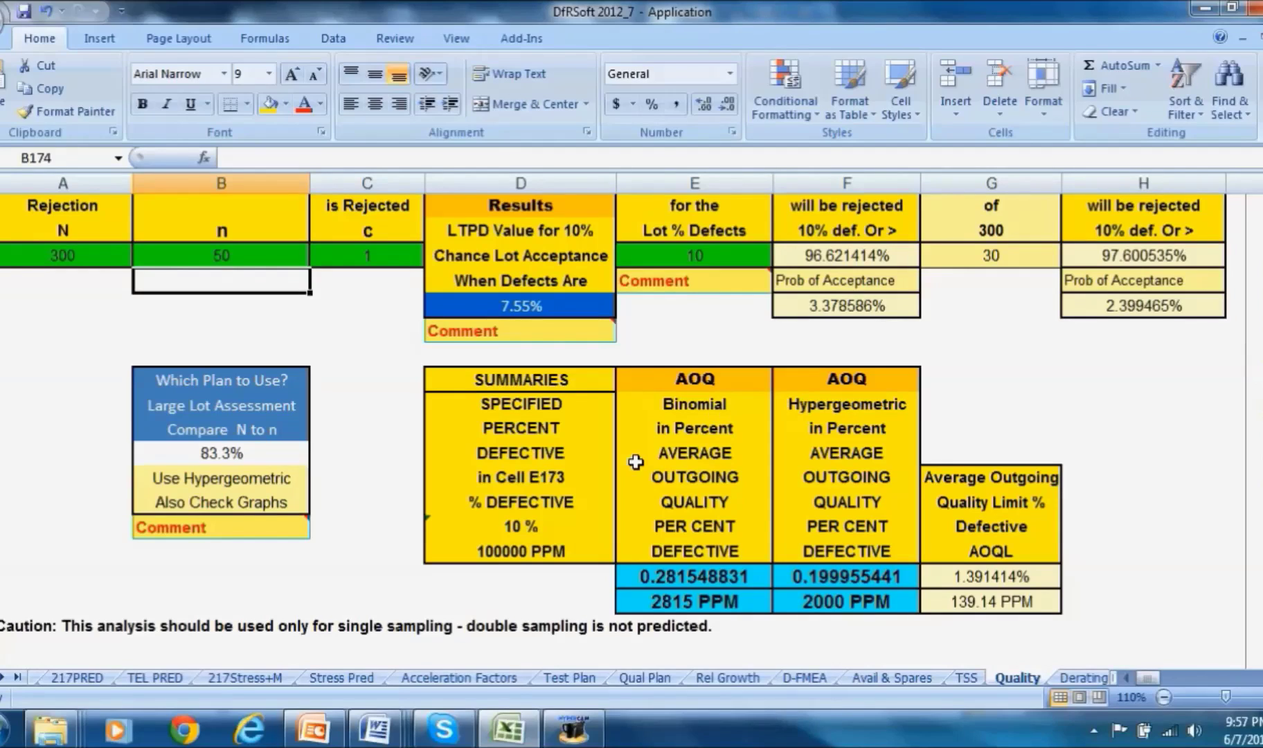
Step: Set allowed failures c to 3 (LTPD 12.88%) and scroll right to the n=50, c=3 OC curves
click(698, 255)
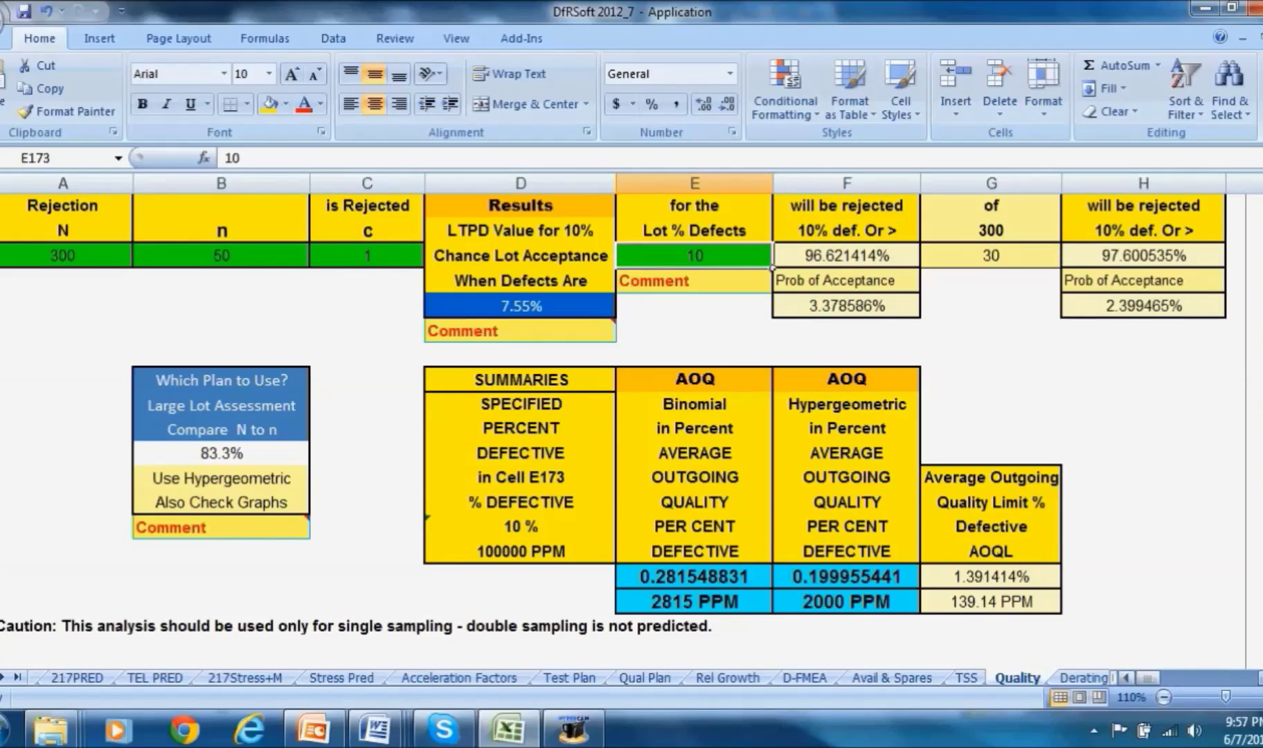
scroll(623, 416, right, 4)
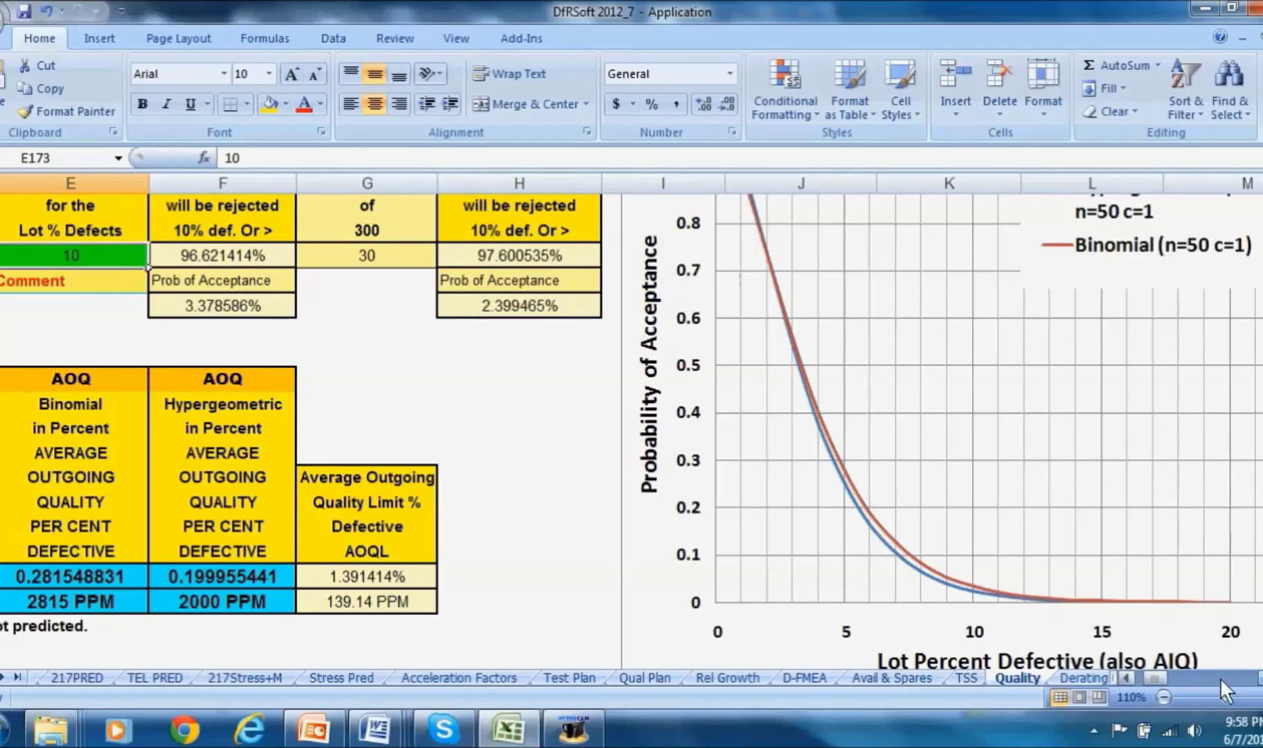
drag(1158, 675, 1143, 678)
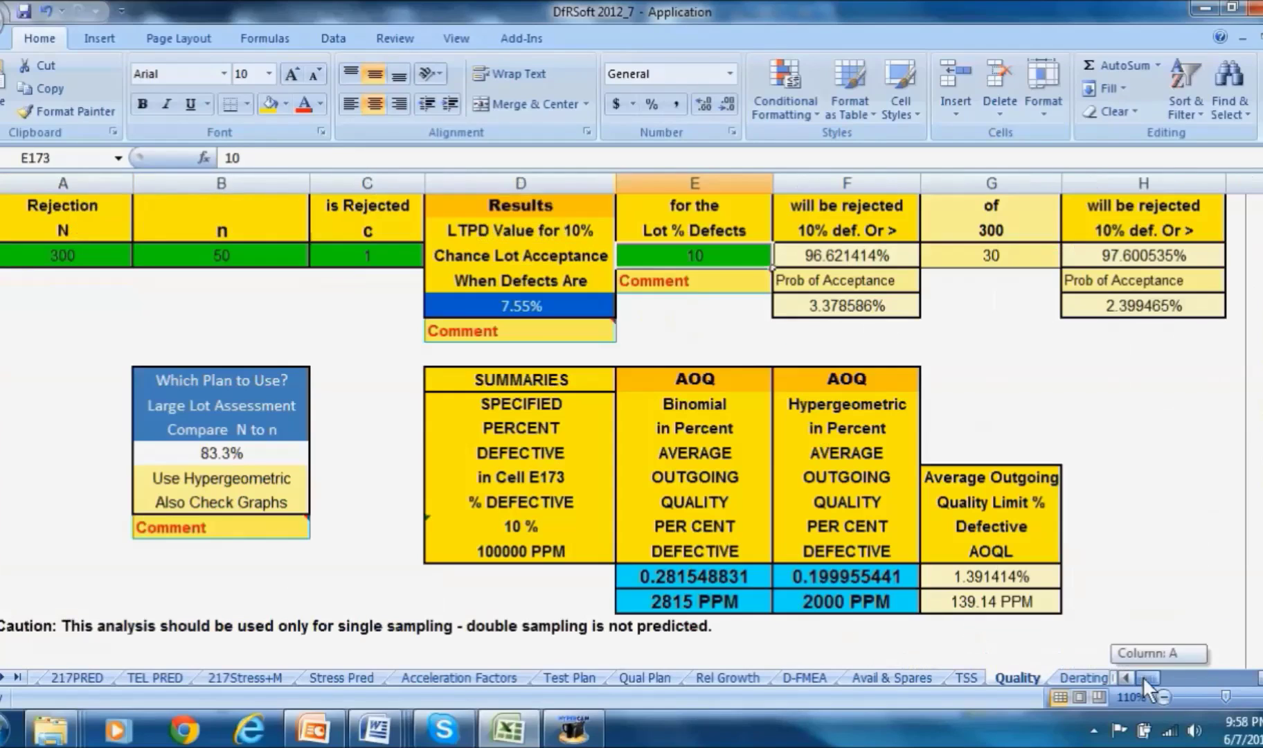
click(360, 254)
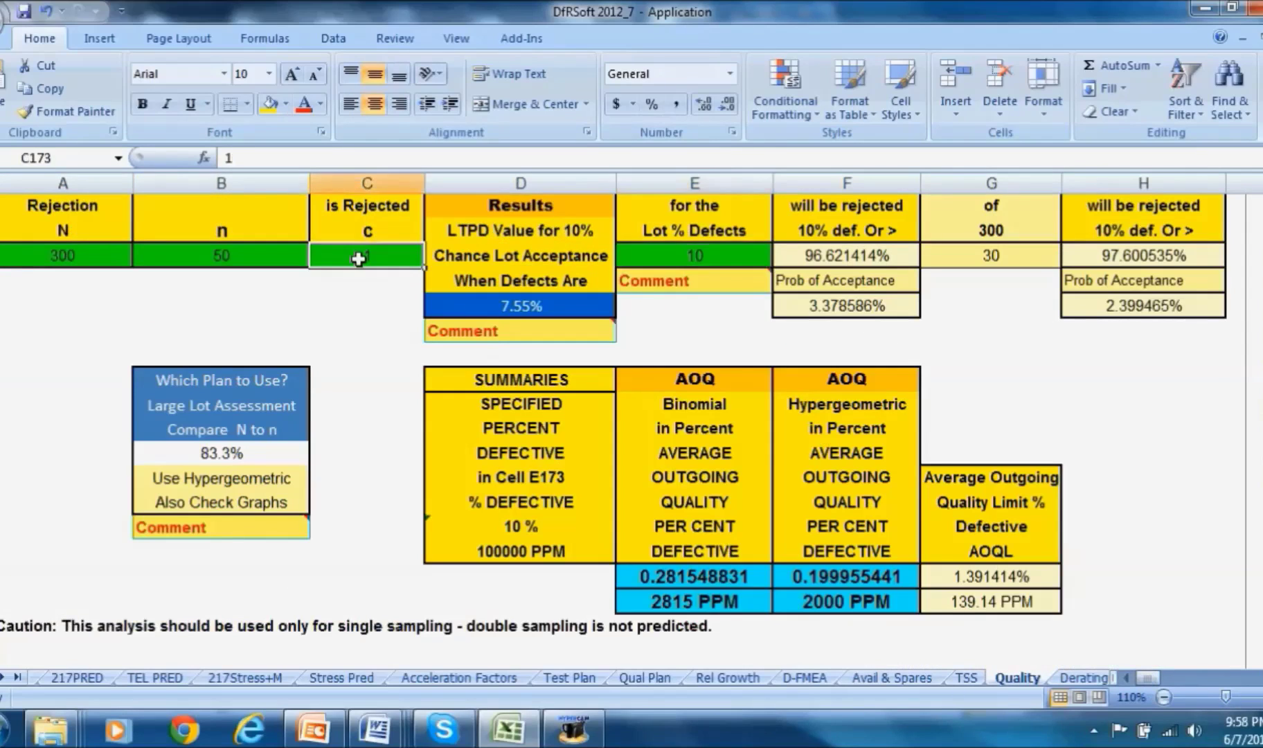
text(3)
key(Return)
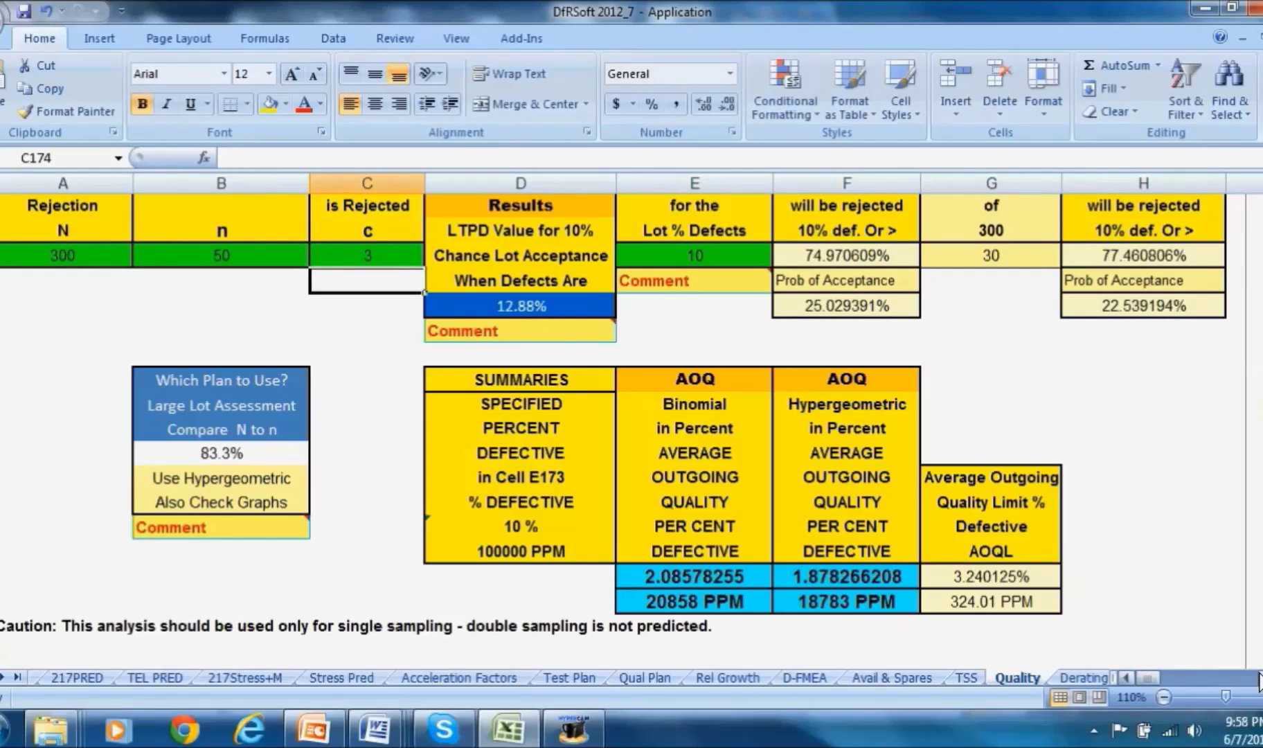
scroll(1259, 682, right, 5)
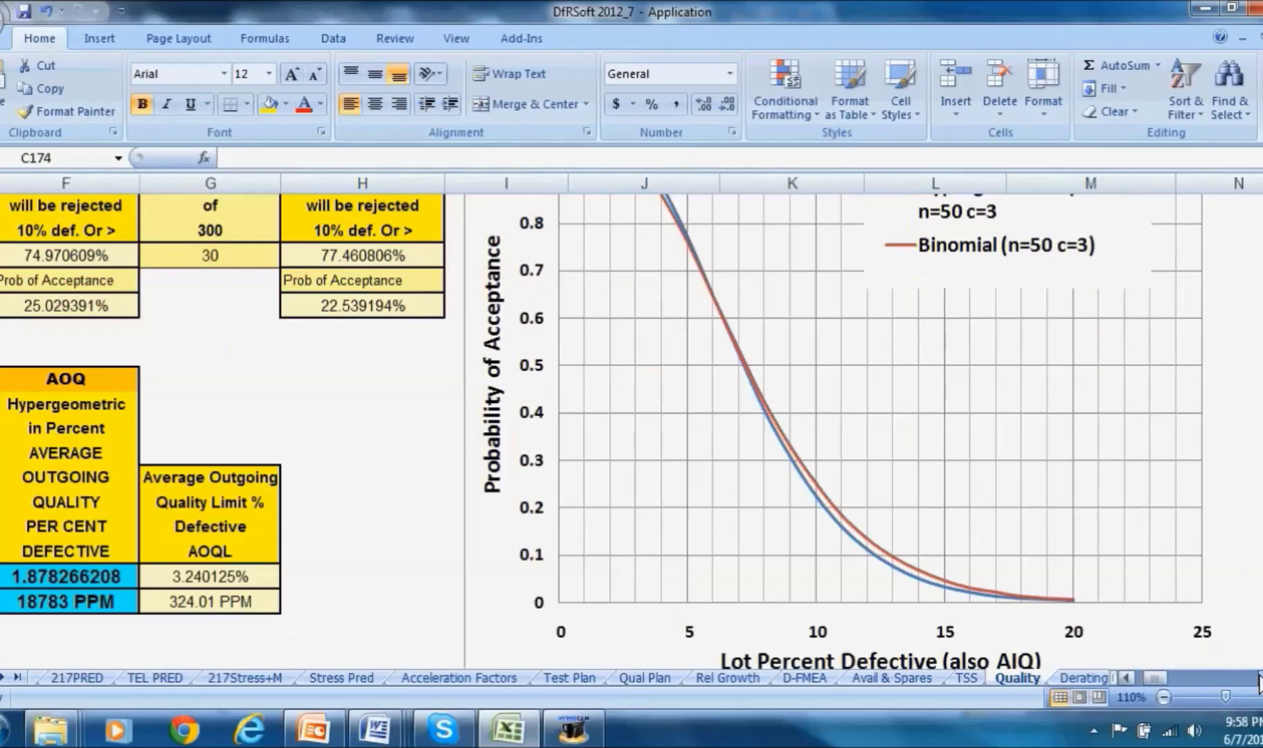